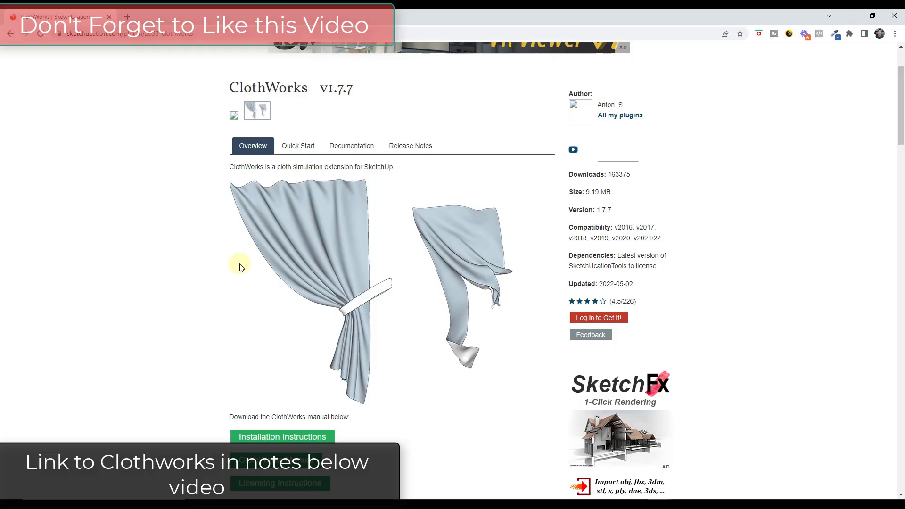
Step: Look through the overview, manuals and tutorial videos on the SketchUcation page for the ClothWorks extension
scroll(374, 253, down, 2)
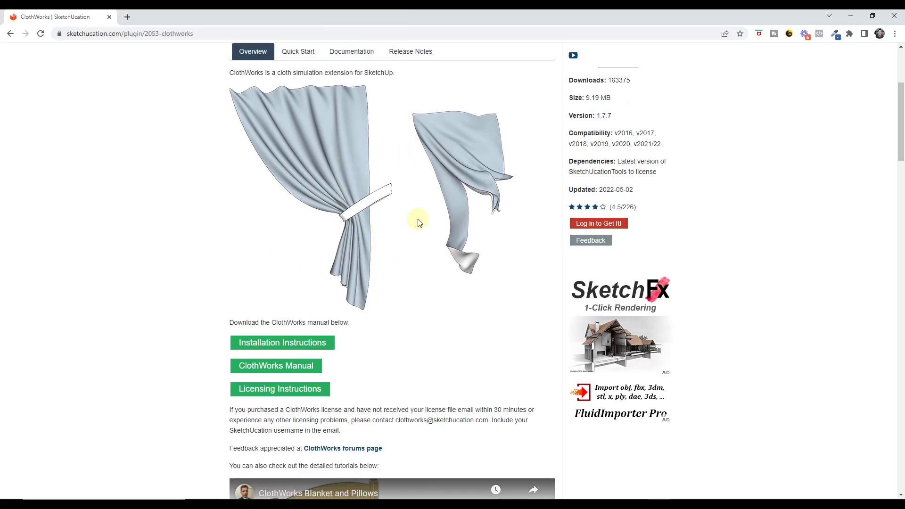
scroll(438, 210, down, 15)
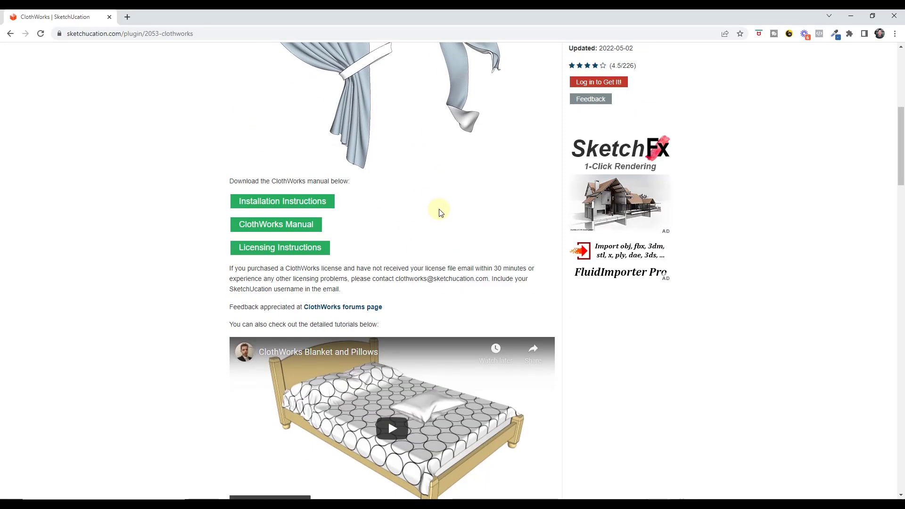
scroll(210, 240, down, 6)
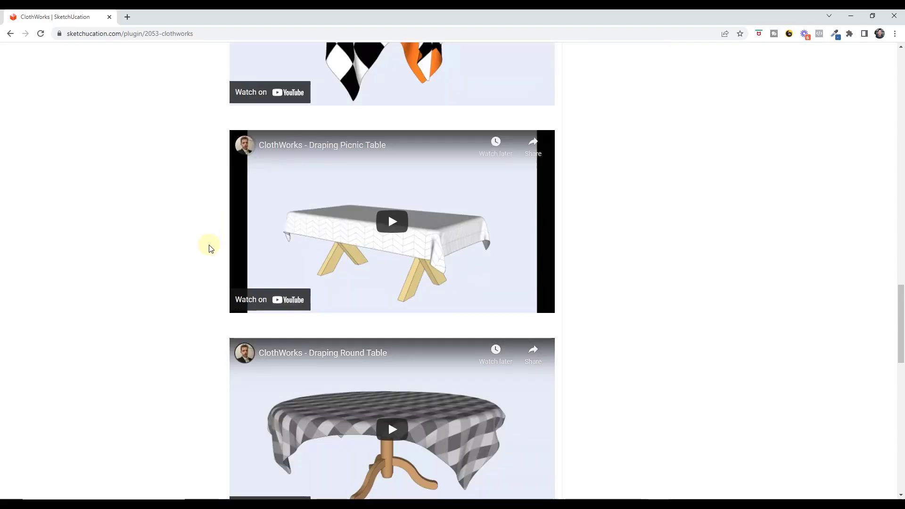
scroll(229, 252, up, 20)
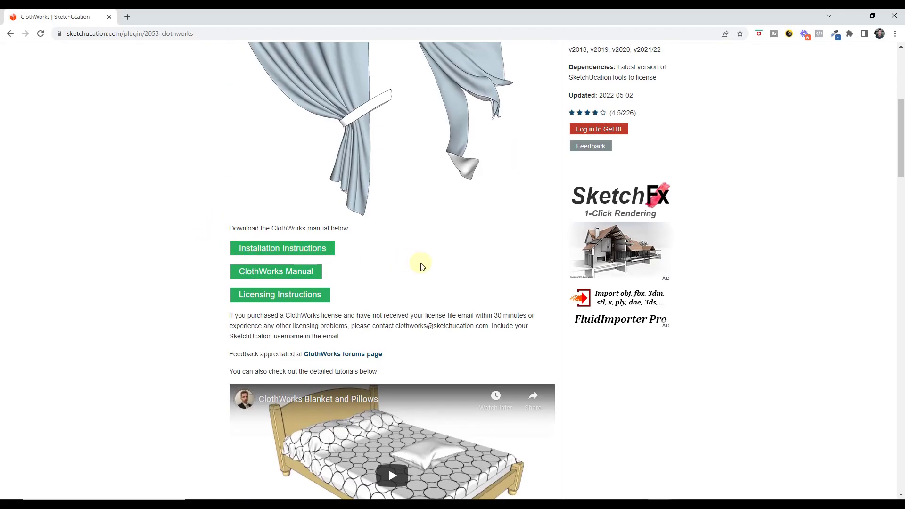
scroll(426, 264, up, 2)
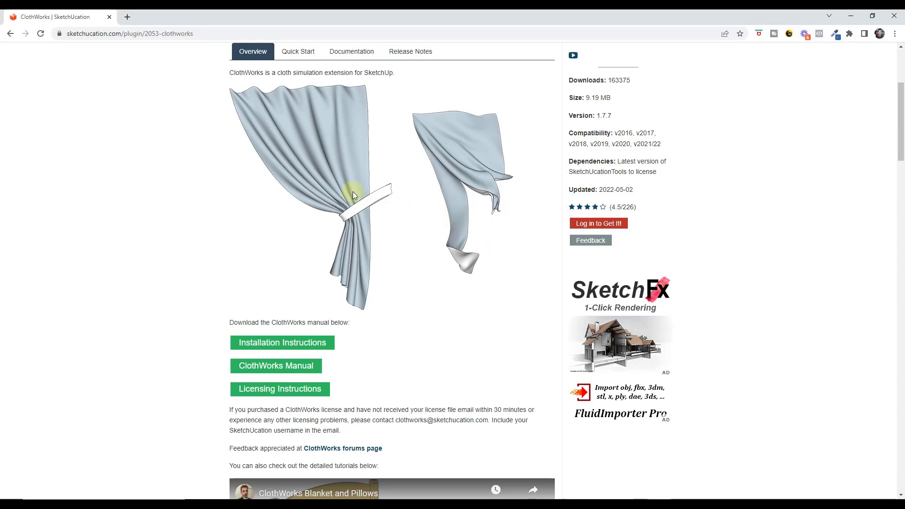
scroll(353, 191, up, 3)
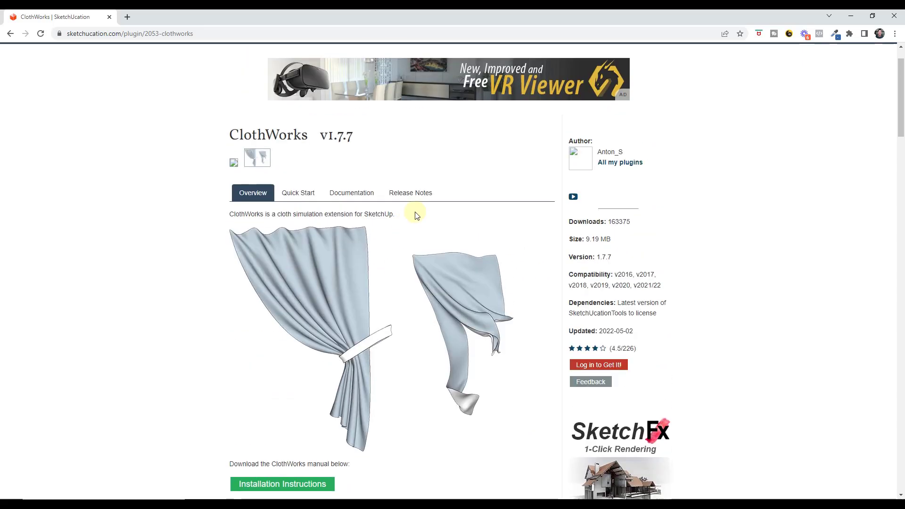
Step: Switch to SketchUp and draw a rectangle corner to corner over the whole tabletop
click(852, 16)
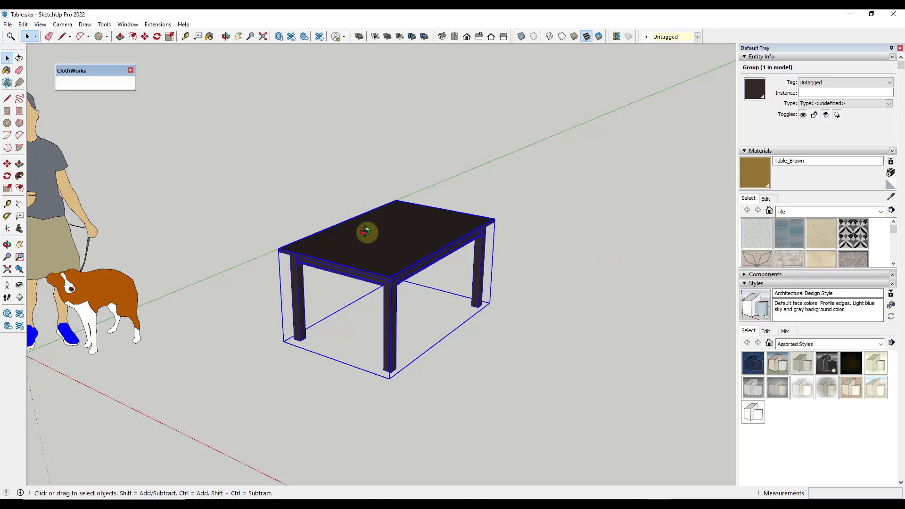
key(r)
click(279, 250)
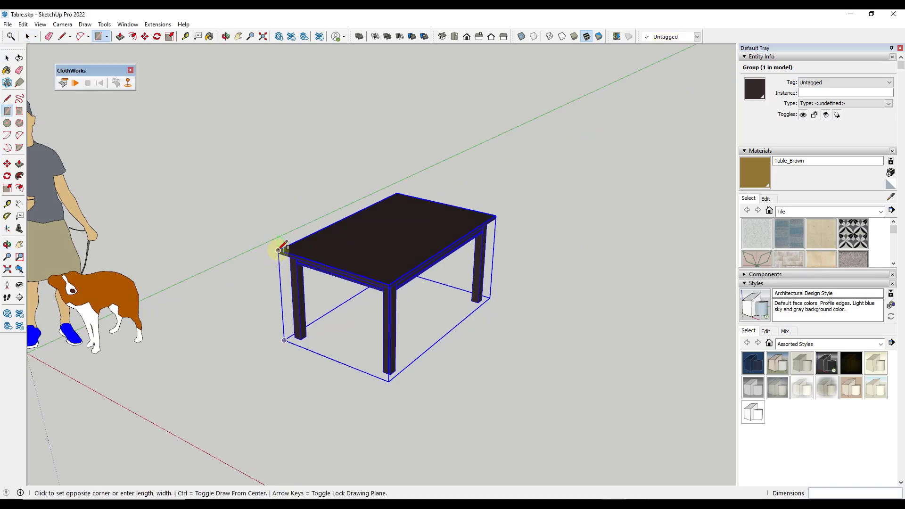
click(496, 217)
key(space)
Step: Scale the rectangle and its edges about the centre in both directions so it overhangs the table on all sides, about 2.00 along red
double_click(448, 222)
key(s)
click(444, 249)
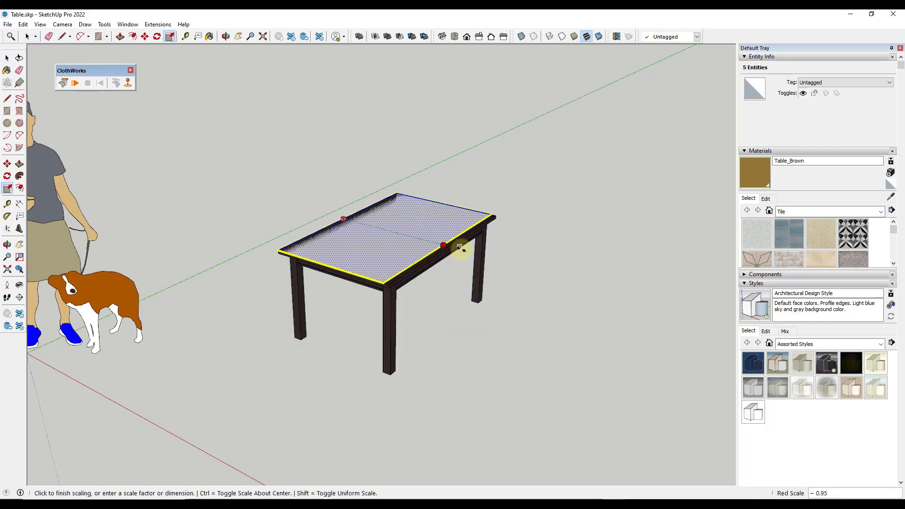
key(ctrl)
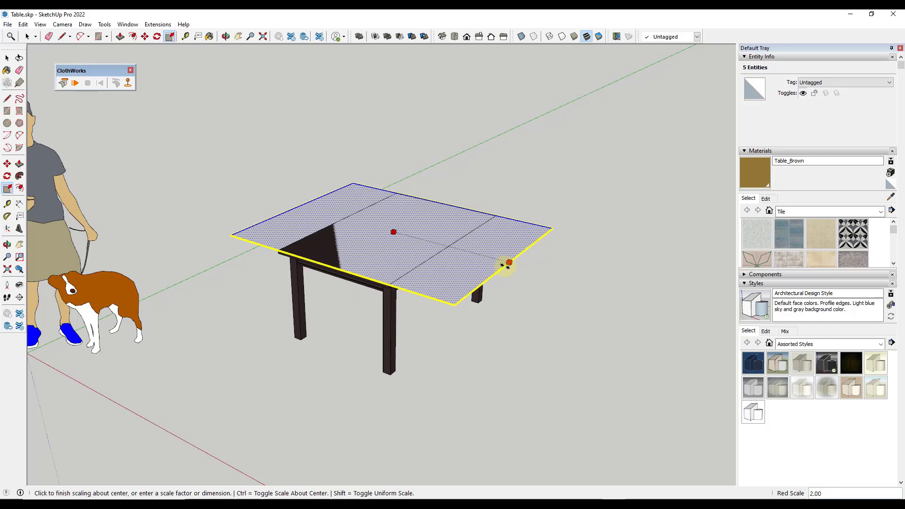
click(515, 264)
drag(444, 205, 496, 214)
key(space)
Step: Move the enlarged rectangle straight up so it floats above the tabletop
key(m)
click(518, 219)
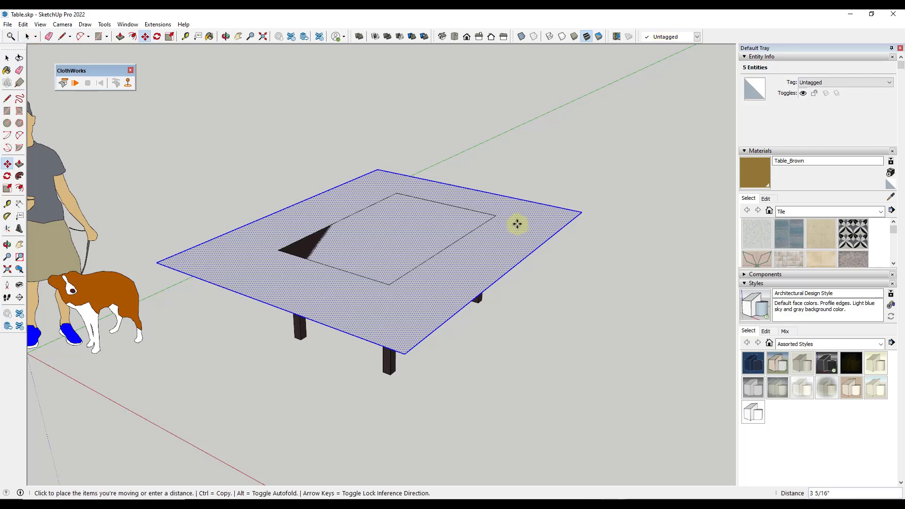
click(520, 195)
middle_drag(481, 214, 380, 287)
key(space)
Step: Make the floating rectangle a group and save the model
middle_drag(369, 239, 421, 243)
right_click(388, 224)
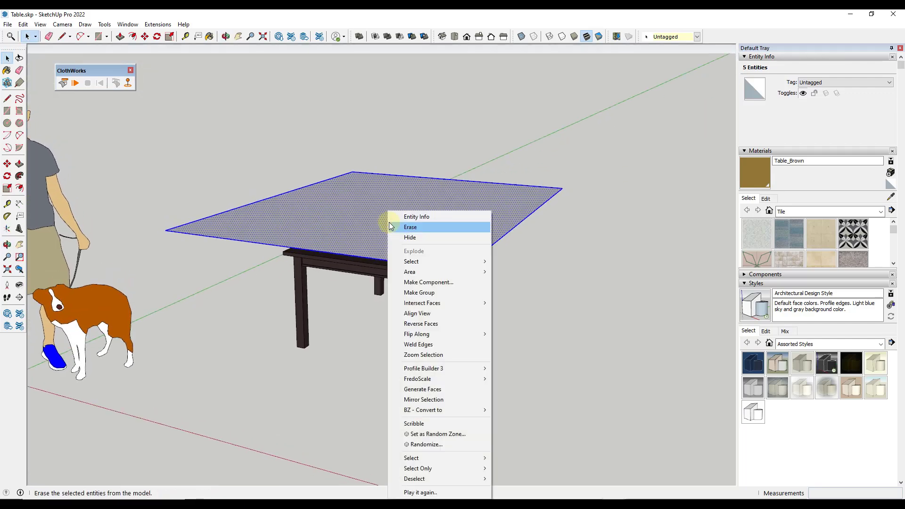
click(419, 293)
middle_drag(390, 268, 366, 227)
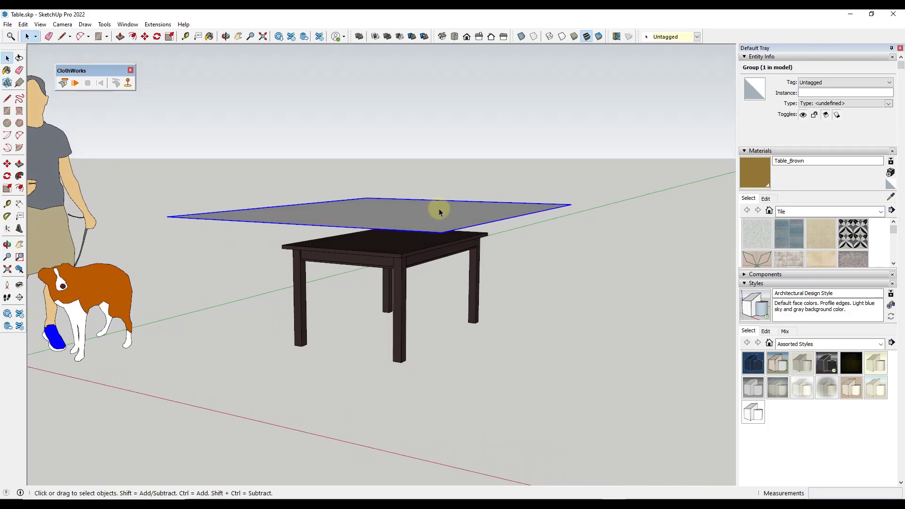
click(7, 24)
click(28, 69)
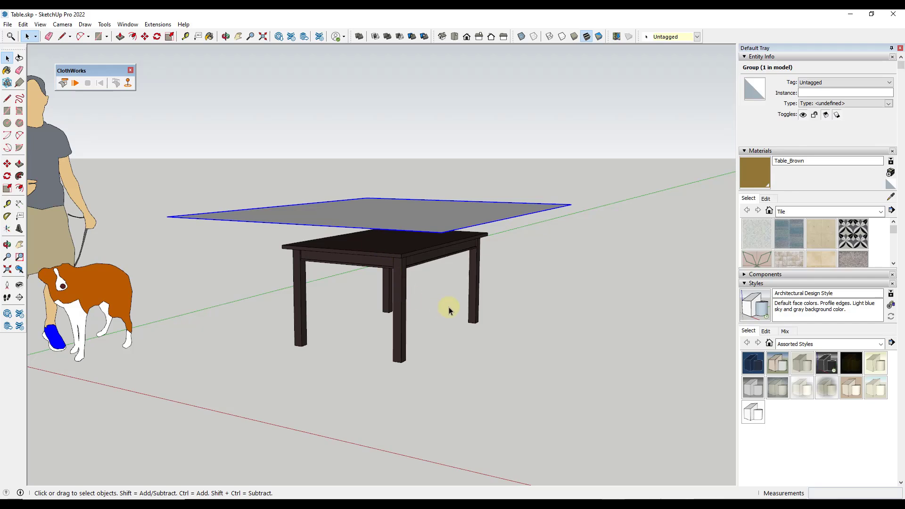
Step: Turn the floating rectangle group into a ClothWorks cloth
middle_drag(402, 277, 413, 218)
right_click(416, 208)
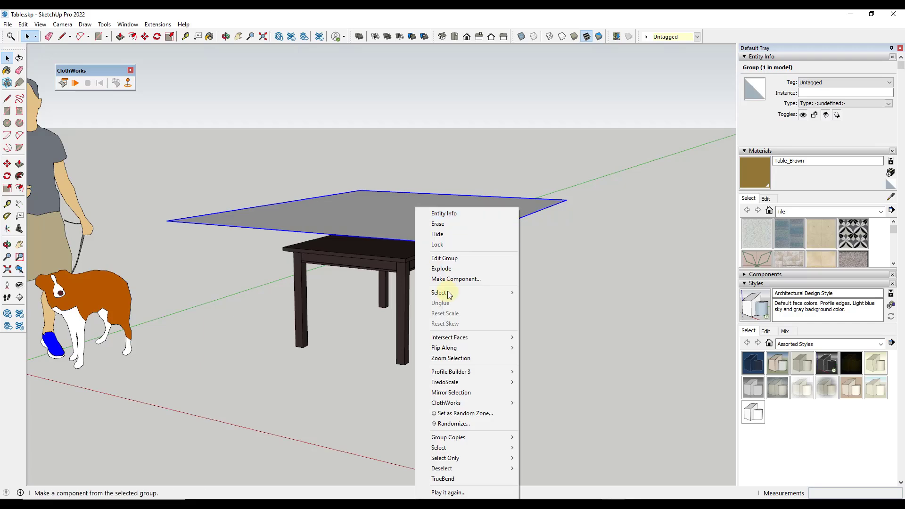
mouse_move(455, 404)
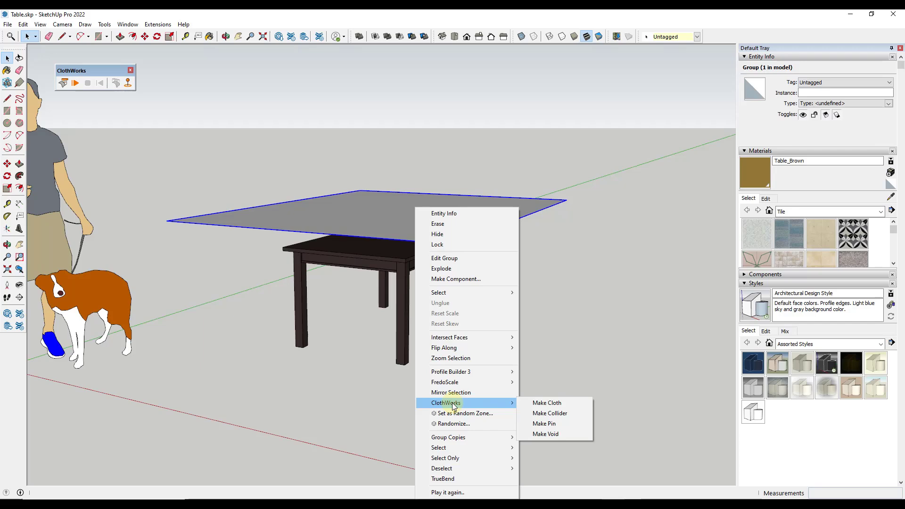
click(560, 404)
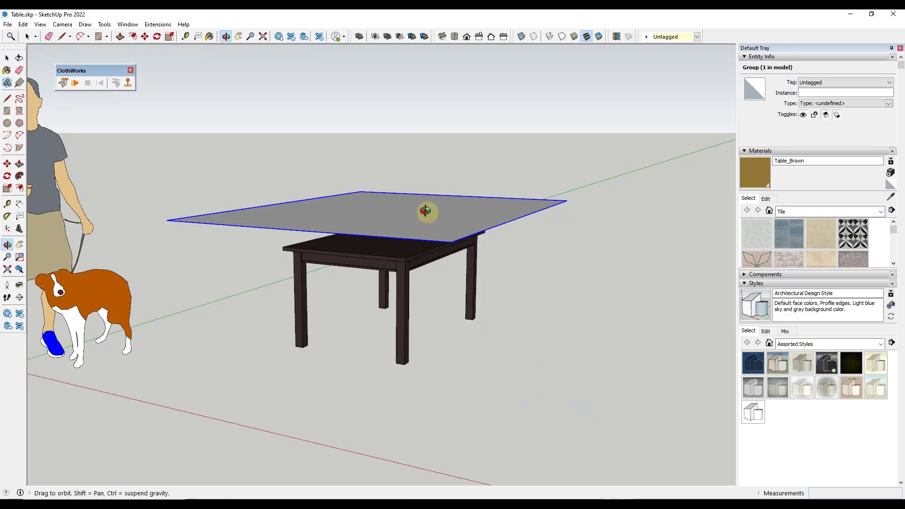
Step: Test the cloth simulation with no collider defined, pulling the fallen cloth around, and reset it
click(76, 83)
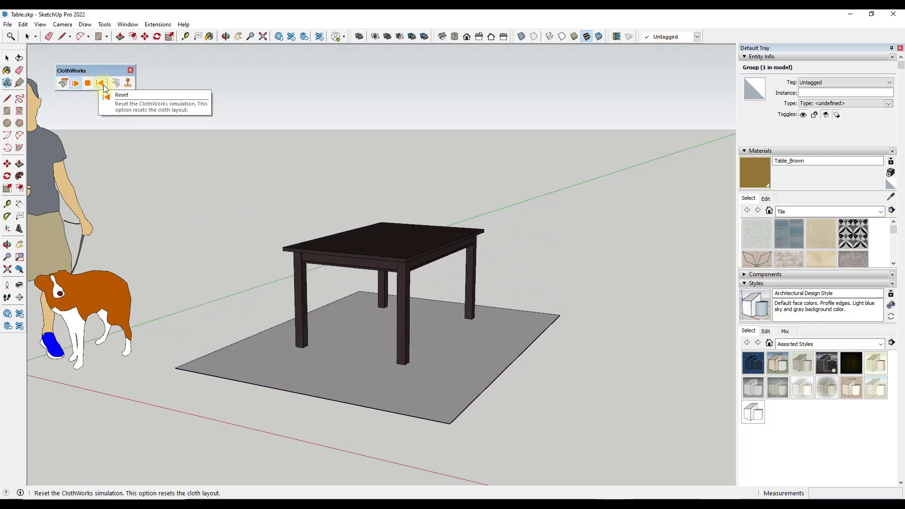
drag(450, 408, 351, 328)
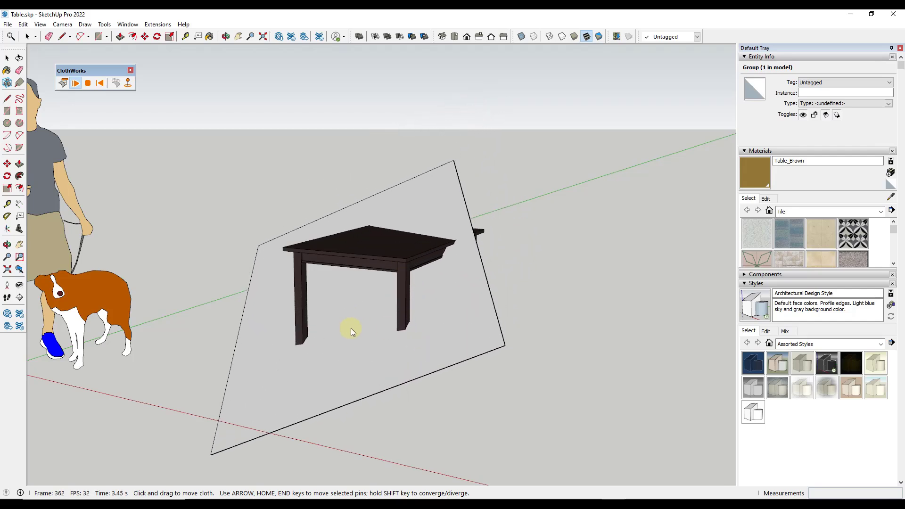
click(100, 84)
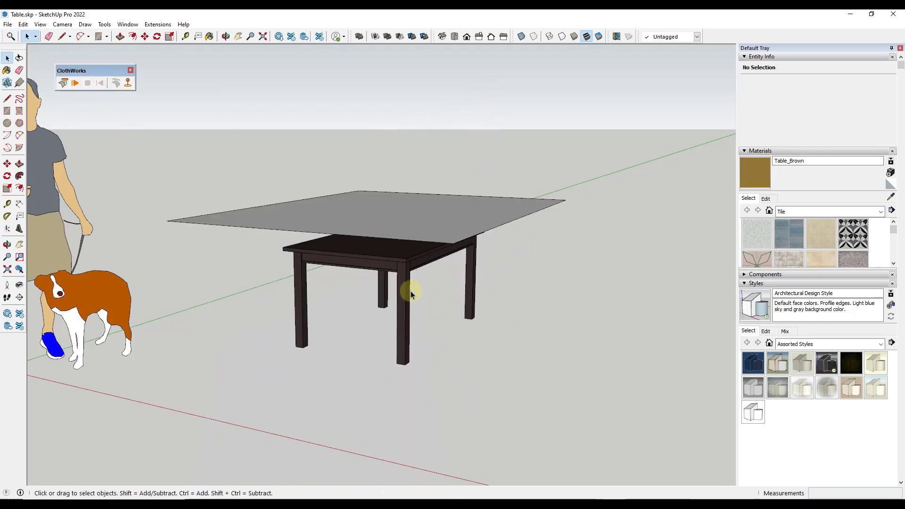
Step: Turn the table group into a ClothWorks collider
middle_drag(414, 312, 410, 281)
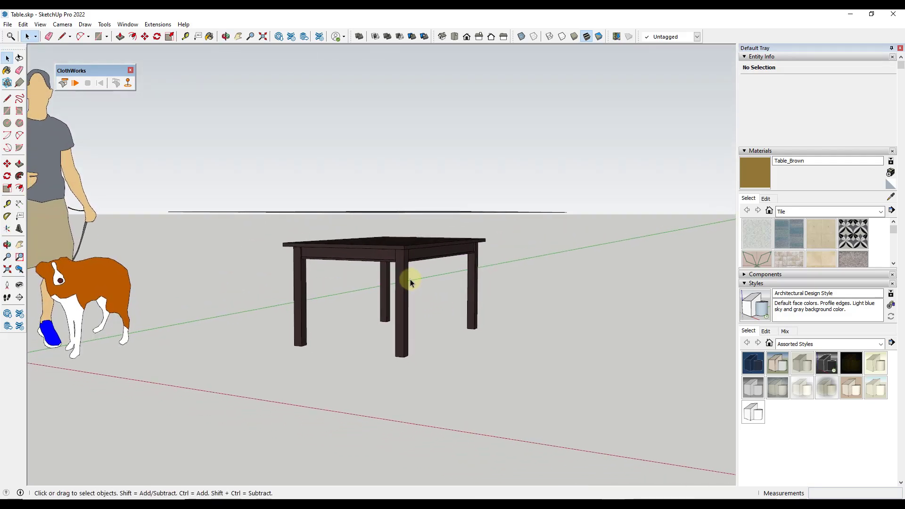
right_click(399, 253)
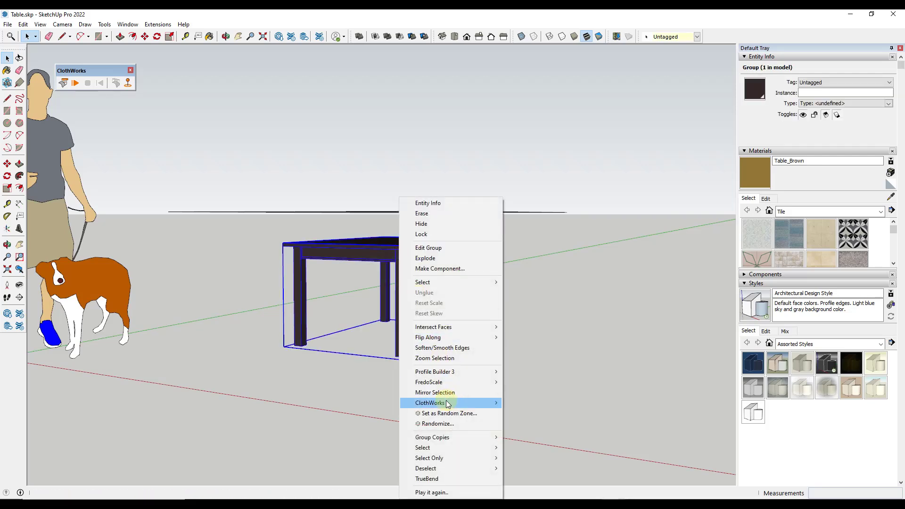
mouse_move(449, 404)
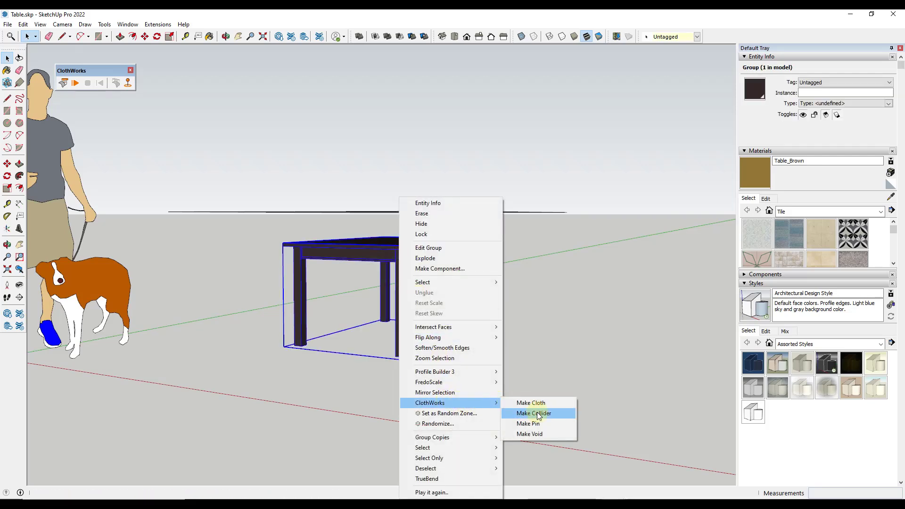
click(538, 414)
Step: Run the simulation with the table as collider, pull the undivided cloth by its corner, and reset it
middle_drag(440, 273, 438, 340)
click(76, 84)
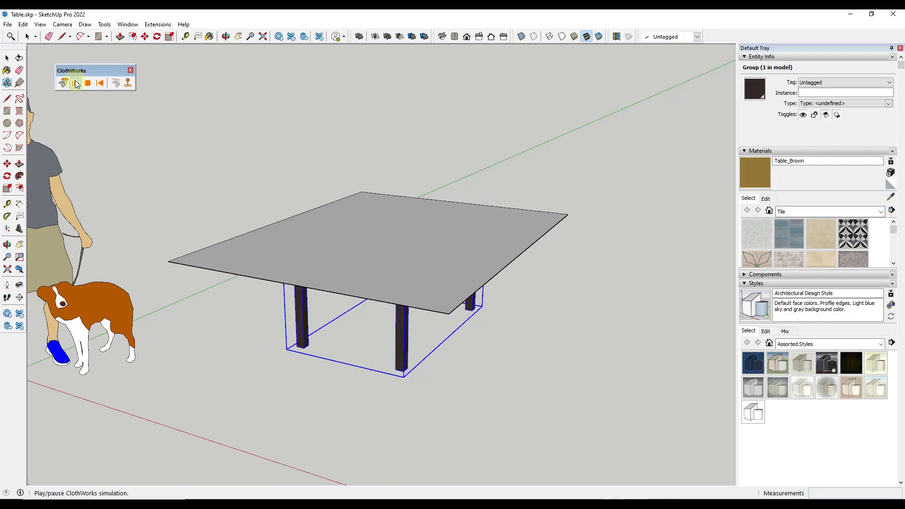
mouse_move(200, 261)
mouse_down()
mouse_move(221, 188)
mouse_move(269, 171)
mouse_move(377, 145)
mouse_move(488, 169)
mouse_move(489, 104)
mouse_move(284, 72)
mouse_move(242, 193)
mouse_move(266, 242)
mouse_up()
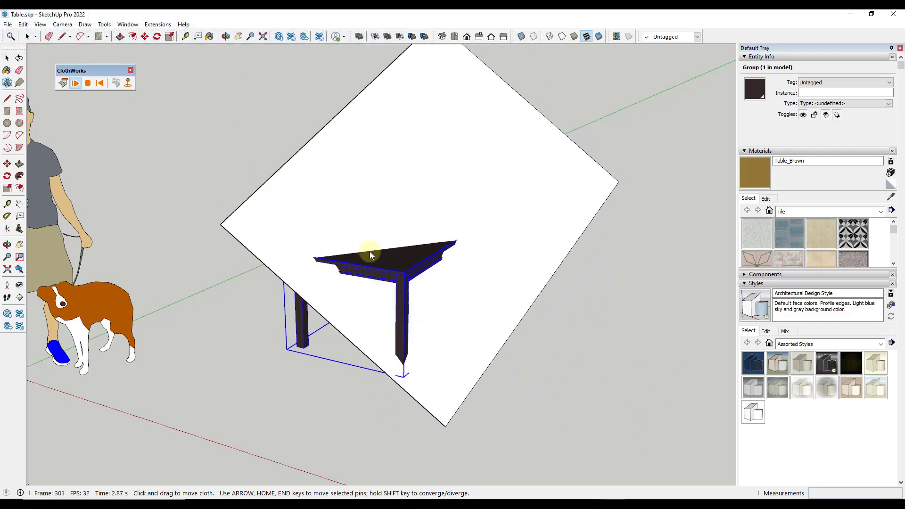
click(99, 83)
Step: Inside the cloth group, copy one long edge to the opposite side with /3 spacing, dividing the face into three equal strips
middle_drag(412, 248, 394, 255)
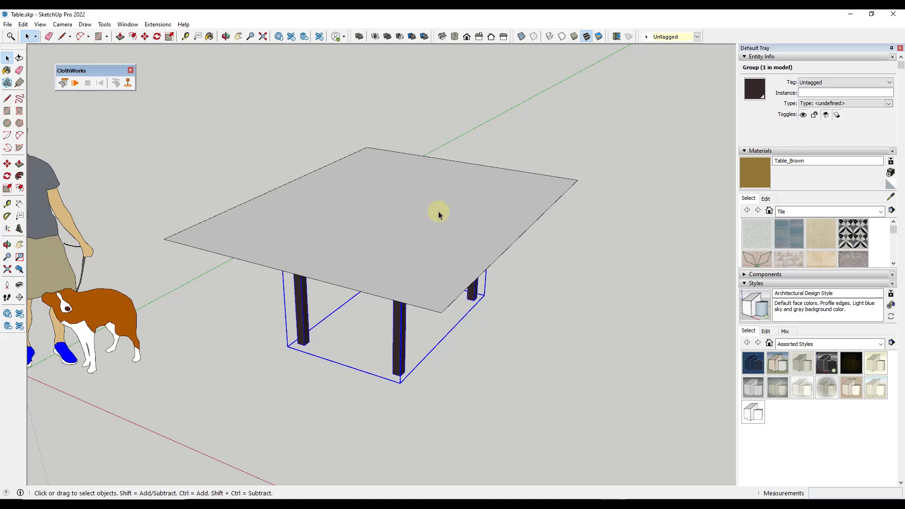
middle_drag(344, 242, 372, 265)
double_click(372, 265)
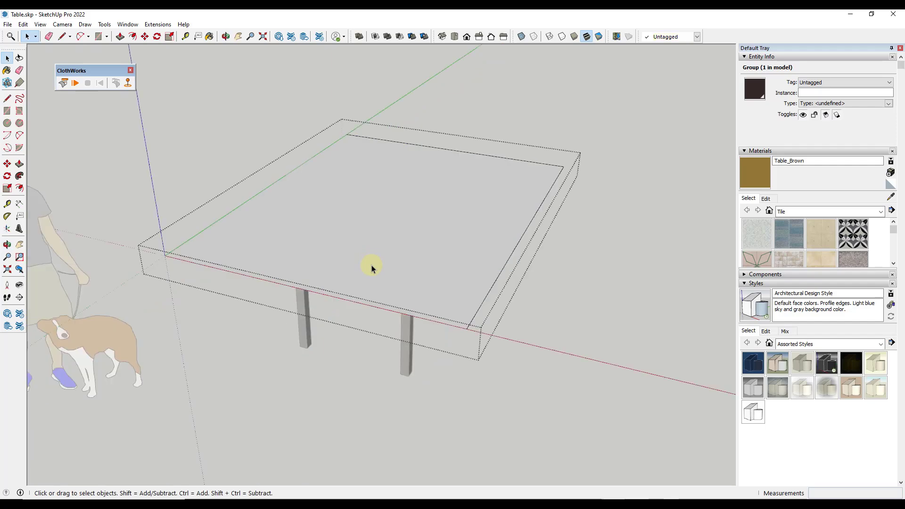
click(482, 308)
key(m)
click(465, 329)
click(165, 255)
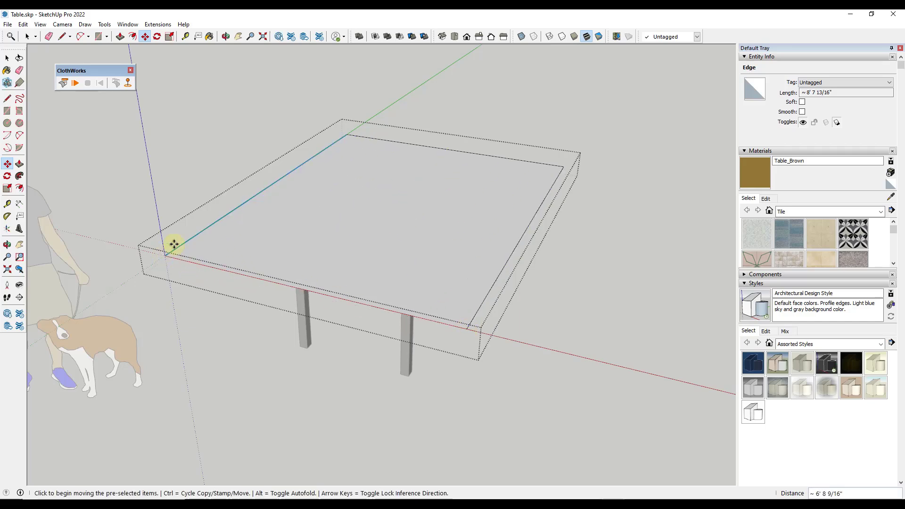
text(/3)
key(Return)
key(space)
click(681, 264)
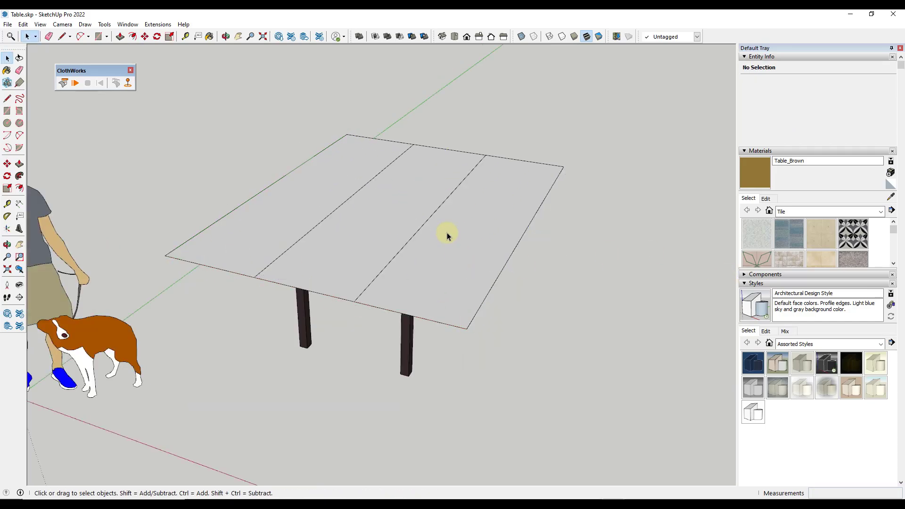
Step: Run the simulation on the three-strip cloth, tug its front corner, view the drape from other angles, and reset it
click(447, 234)
middle_drag(447, 235, 419, 155)
key(space)
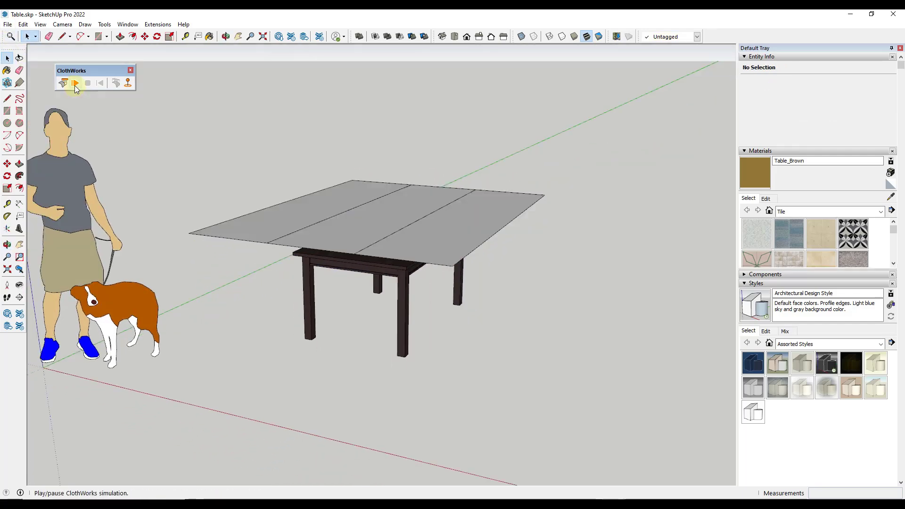
click(76, 83)
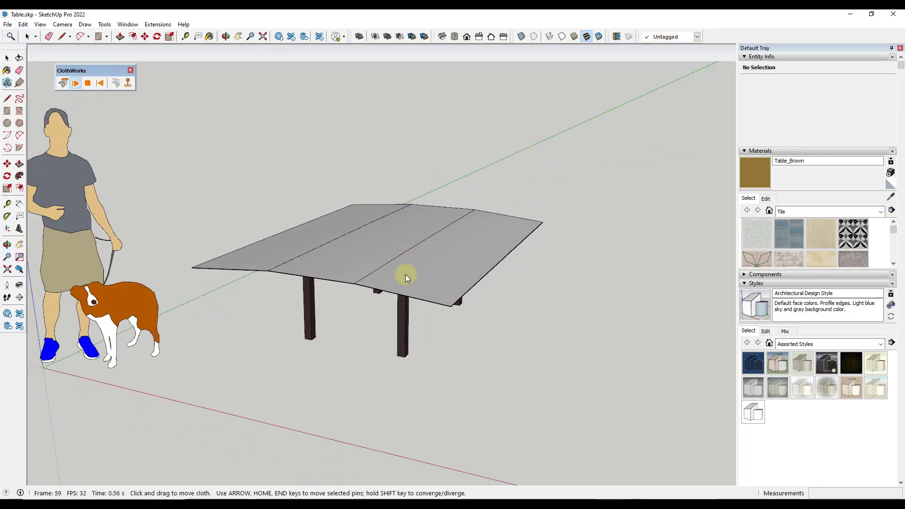
middle_drag(372, 307, 410, 276)
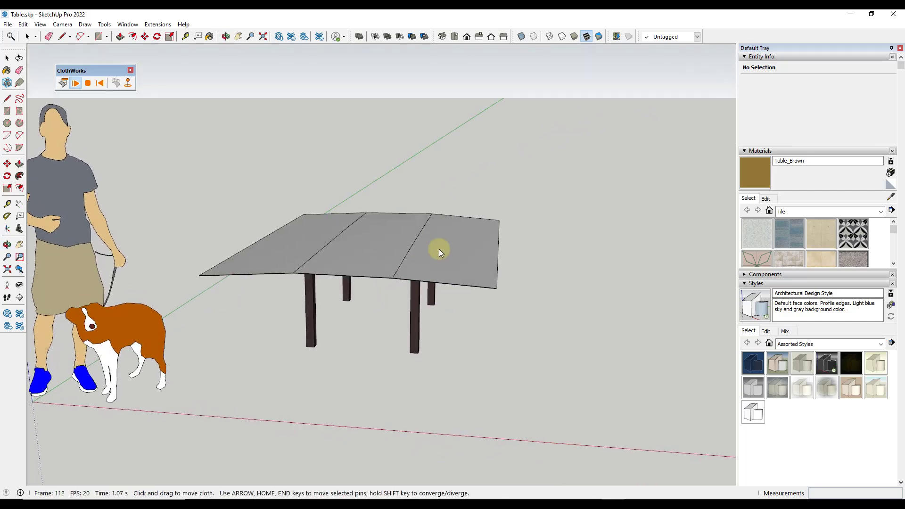
mouse_move(495, 286)
mouse_down()
mouse_move(493, 226)
mouse_move(500, 276)
mouse_up()
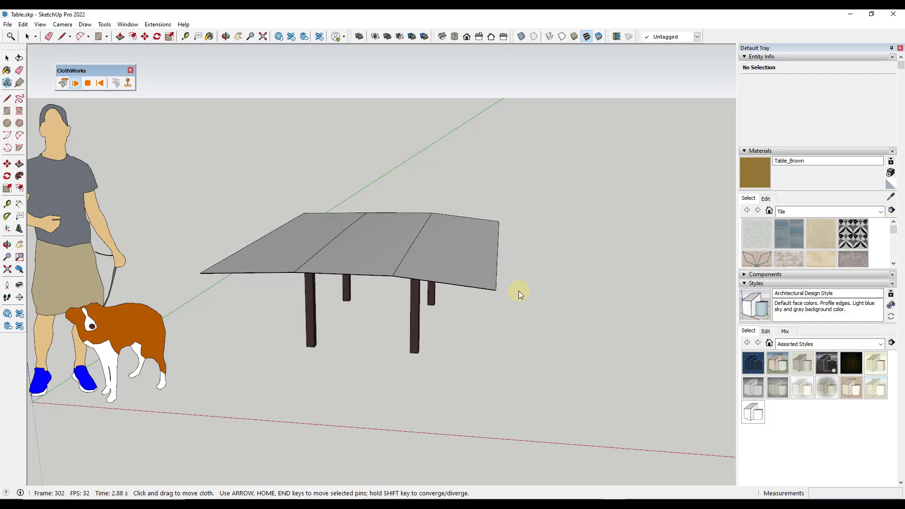
middle_drag(378, 326, 350, 302)
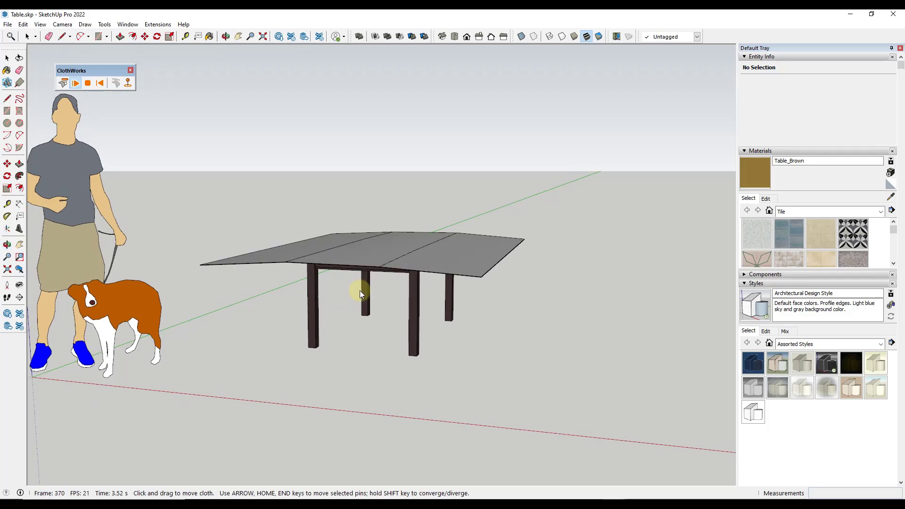
click(101, 83)
Step: Inside the cloth group, erase the two dividing edges so the cloth is a single face again
middle_drag(364, 243, 409, 230)
double_click(434, 238)
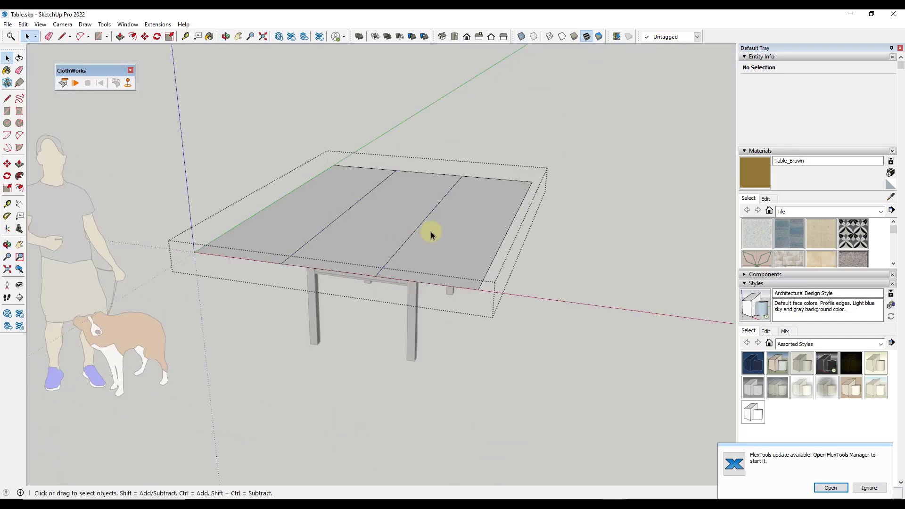
key(e)
mouse_move(431, 228)
mouse_down()
mouse_move(323, 208)
mouse_move(354, 192)
mouse_up()
drag(403, 206, 339, 236)
Step: Apply a ClothWorks quadrilateral grid with a resolution of 4000 to the cloth group
click(460, 219)
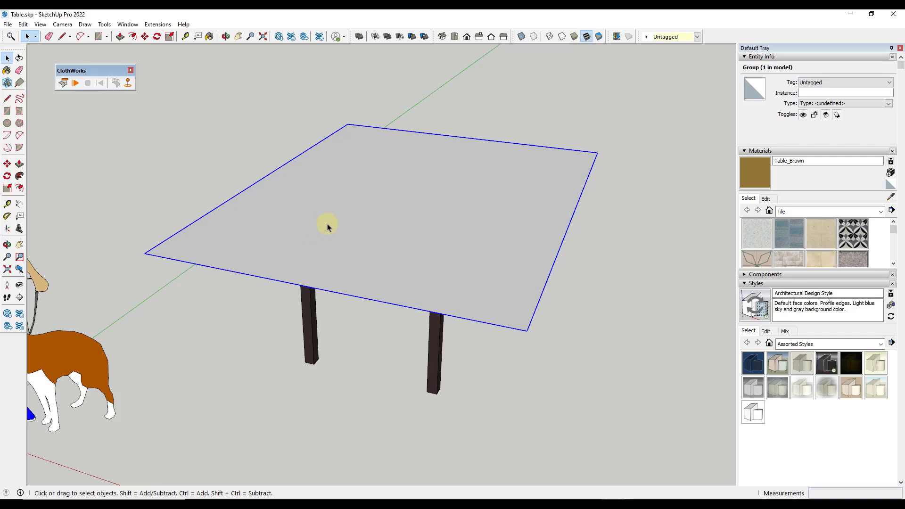
right_click(432, 228)
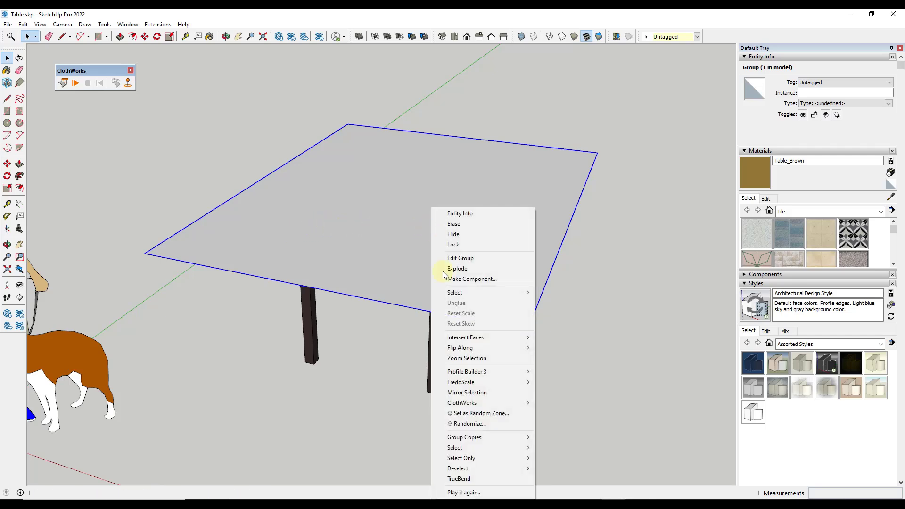
mouse_move(510, 404)
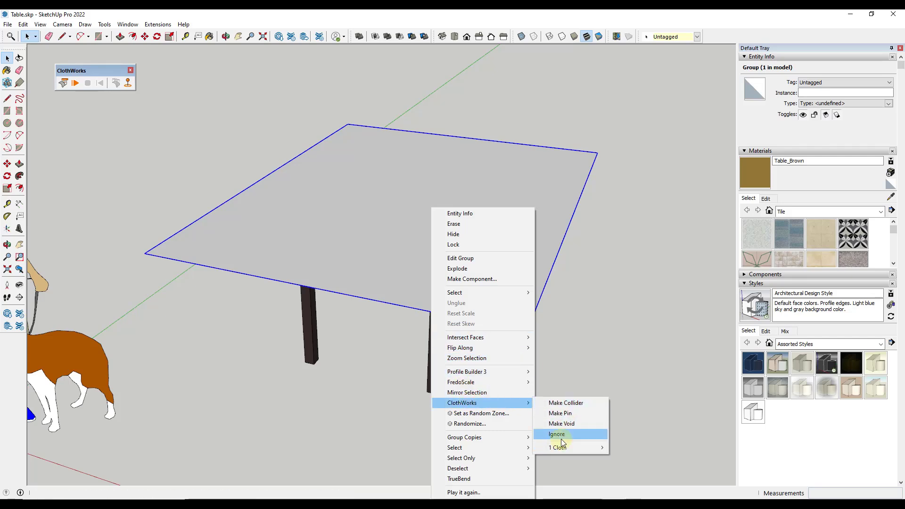
mouse_move(561, 447)
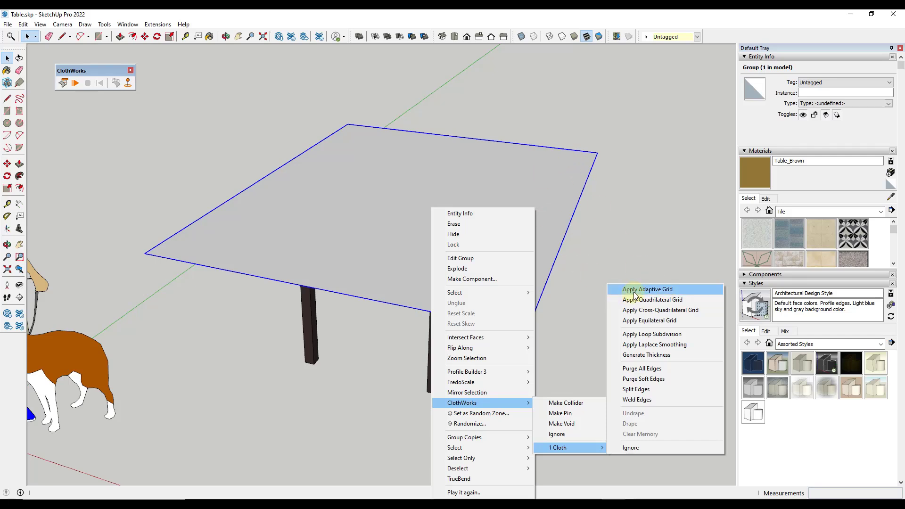
click(666, 302)
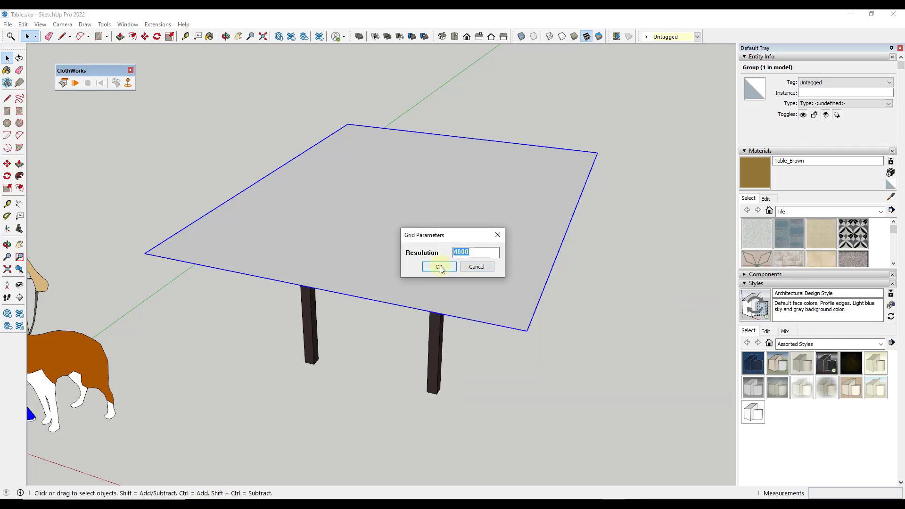
click(439, 267)
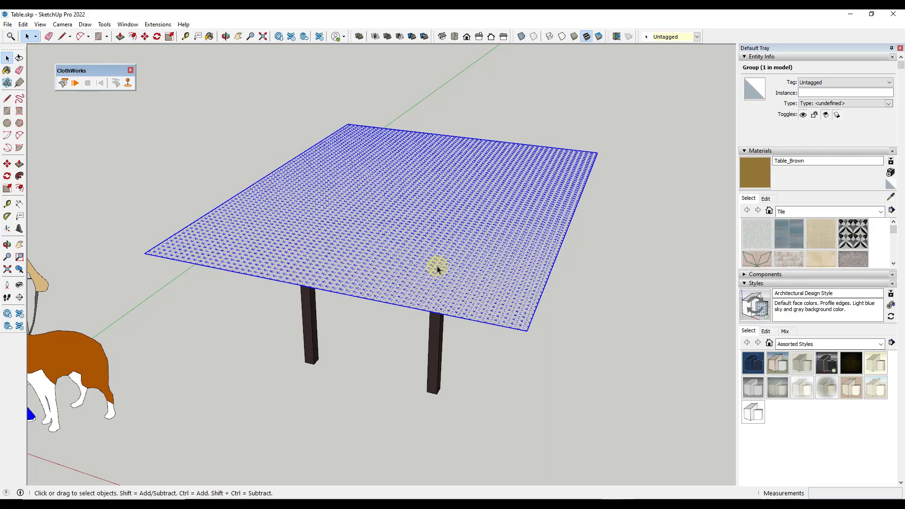
Step: Toggle hidden geometry off and back on, and examine the cloth's grid subdivisions up close
middle_drag(374, 202, 289, 198)
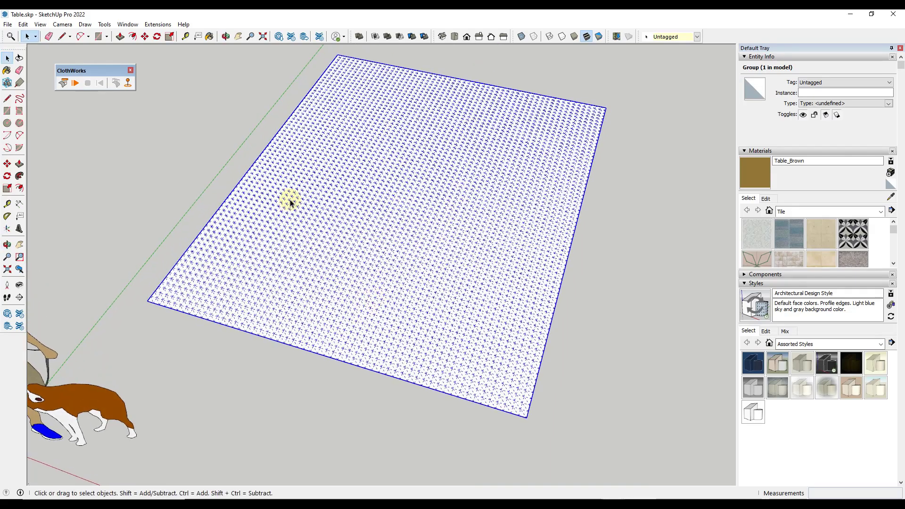
click(43, 28)
click(60, 59)
click(40, 24)
click(66, 59)
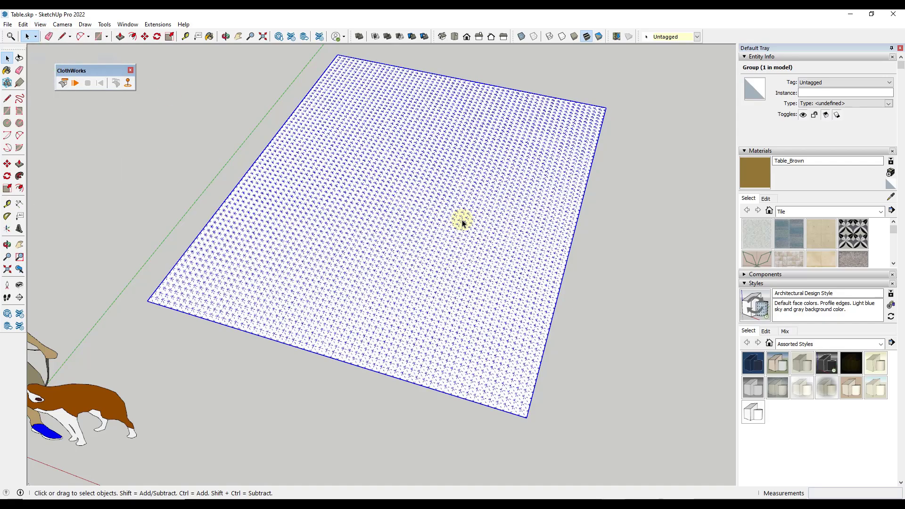
scroll(559, 215, up, 8)
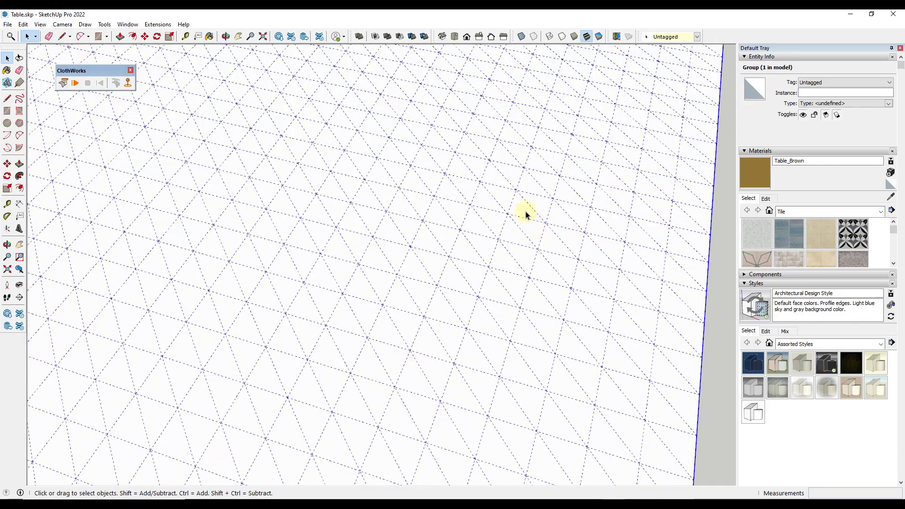
scroll(515, 228, down, 10)
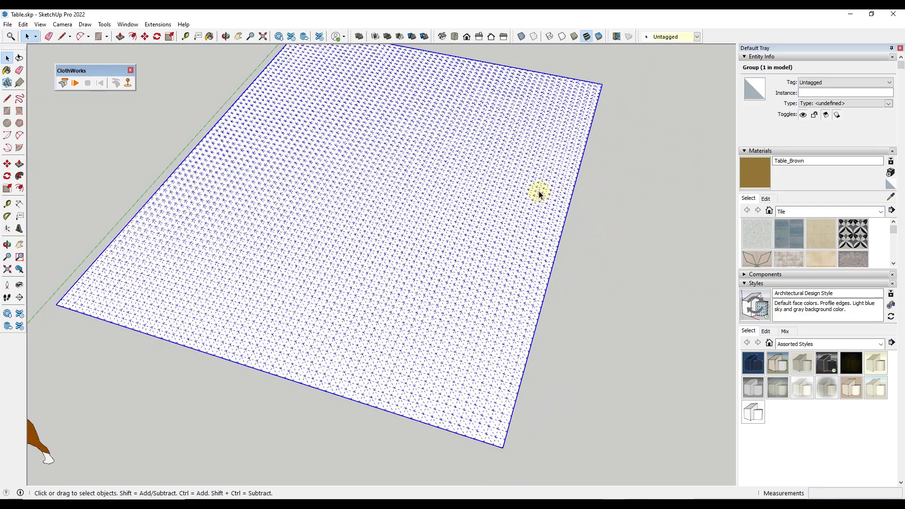
middle_drag(540, 192, 498, 218)
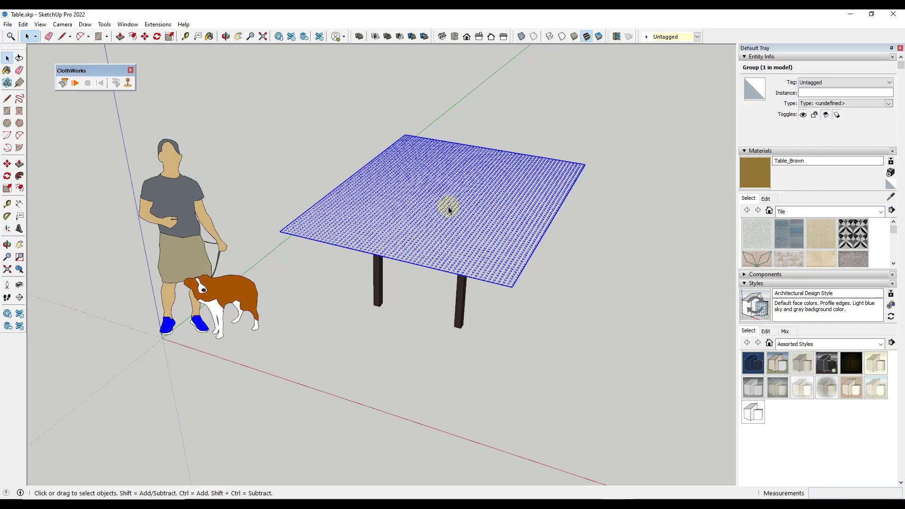
Step: Turn off the display of hidden geometry so the cloth's grid lines are hidden
click(62, 29)
click(54, 59)
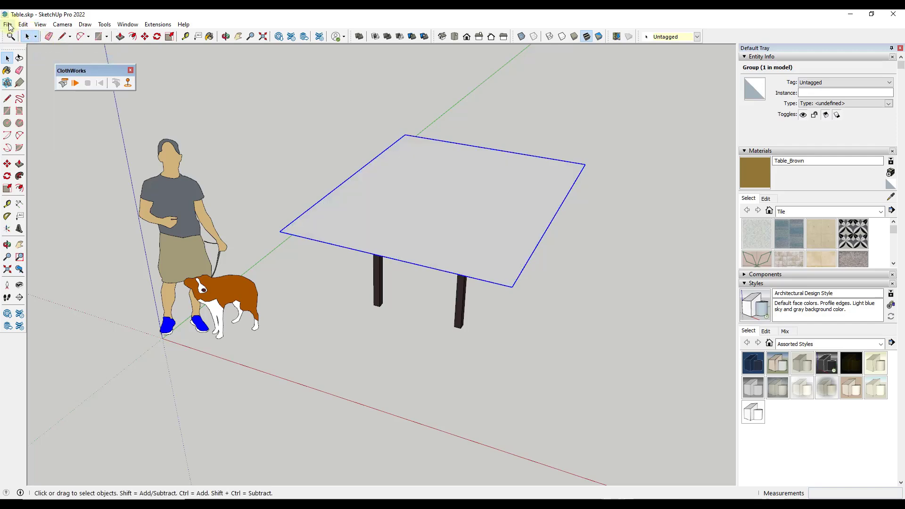
click(9, 25)
click(423, 218)
Step: Run the simulation until the gridded cloth drapes over the table, and stop it without resetting the cloth
middle_drag(497, 213, 485, 202)
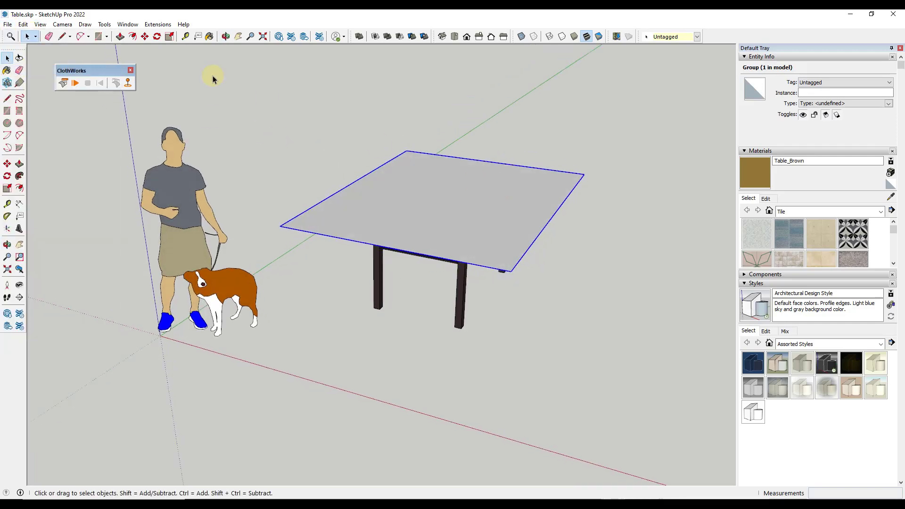
click(75, 83)
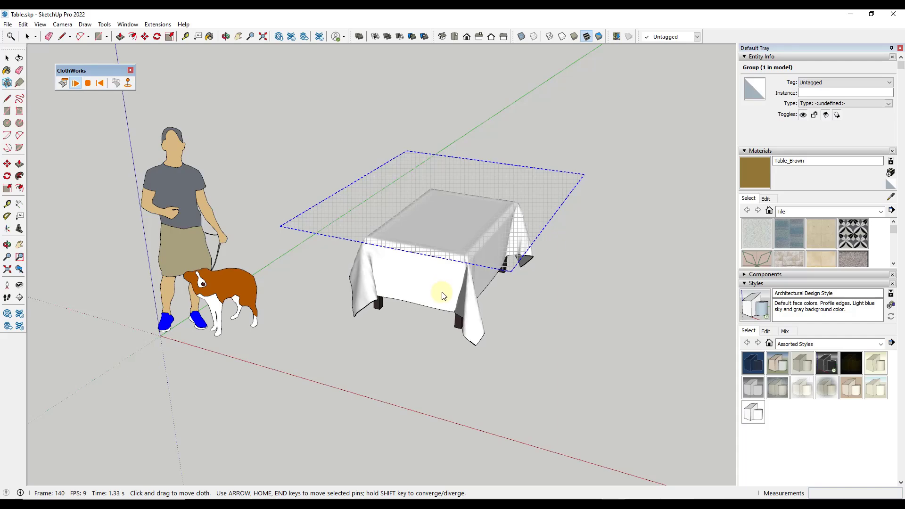
middle_drag(474, 290, 401, 270)
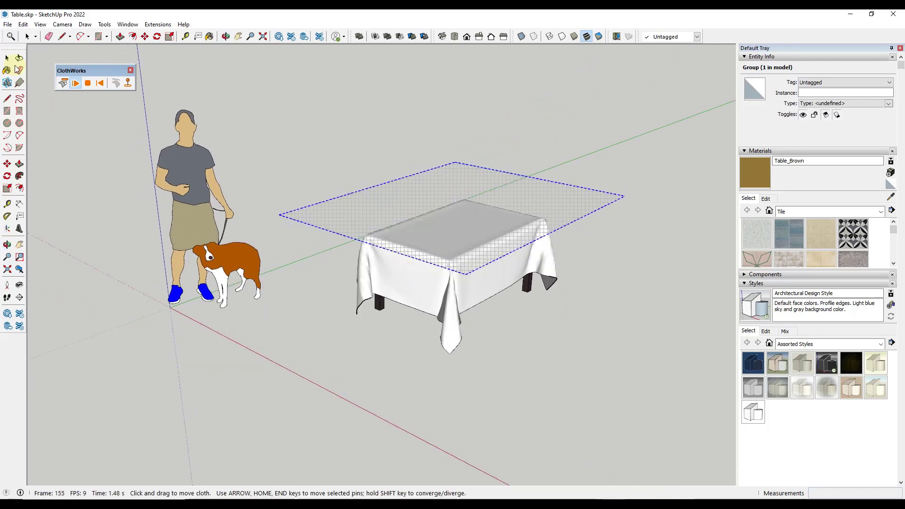
click(87, 83)
Step: Examine the draped tablecloth's folds and corners up close and from several sides
middle_drag(431, 316, 588, 228)
scroll(485, 262, up, 5)
middle_drag(495, 262, 457, 330)
key(space)
scroll(411, 286, down, 5)
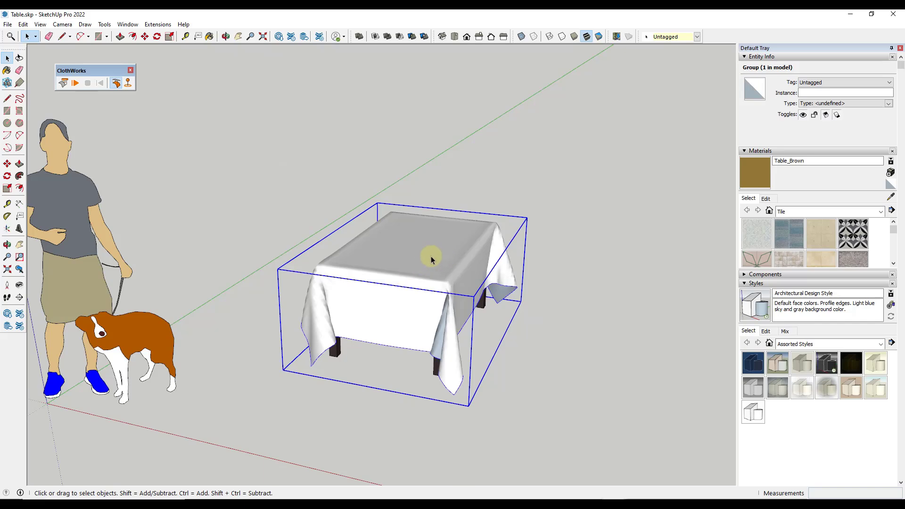
middle_drag(414, 284, 324, 287)
scroll(323, 287, up, 4)
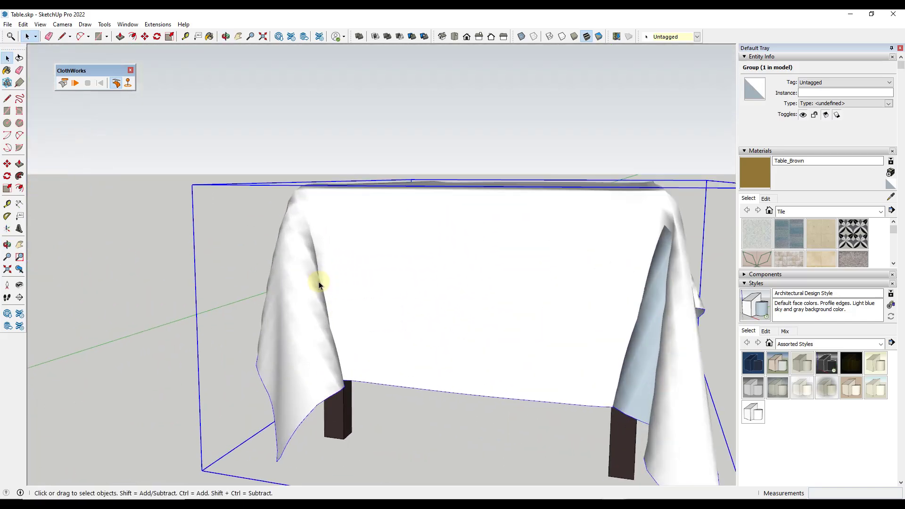
scroll(318, 282, down, 2)
middle_drag(425, 274, 426, 333)
scroll(425, 333, down, 3)
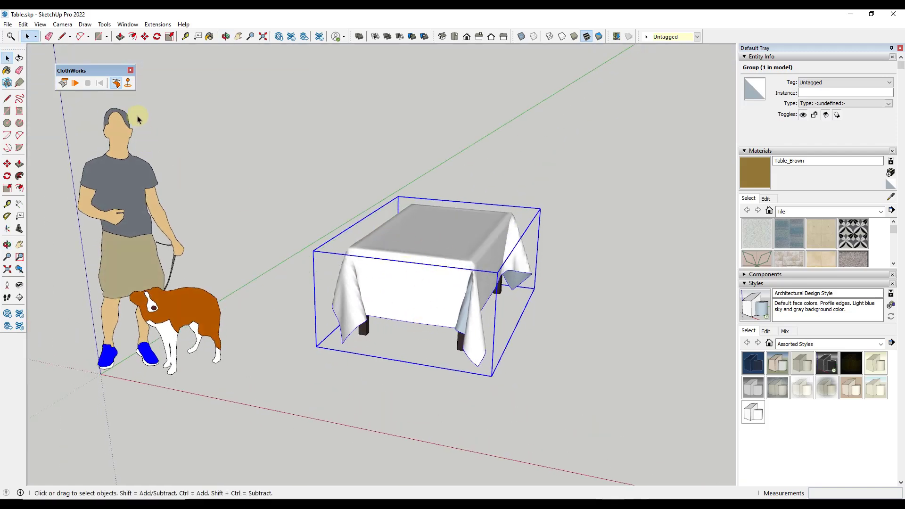
Step: Toggle the selected cloth between its draped and flat shapes, leaving it undraped above the table
click(117, 83)
click(118, 87)
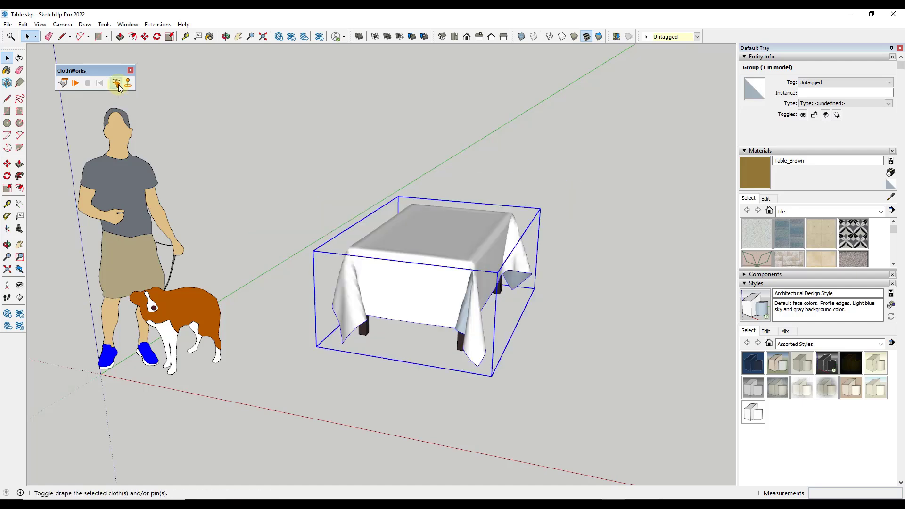
click(119, 86)
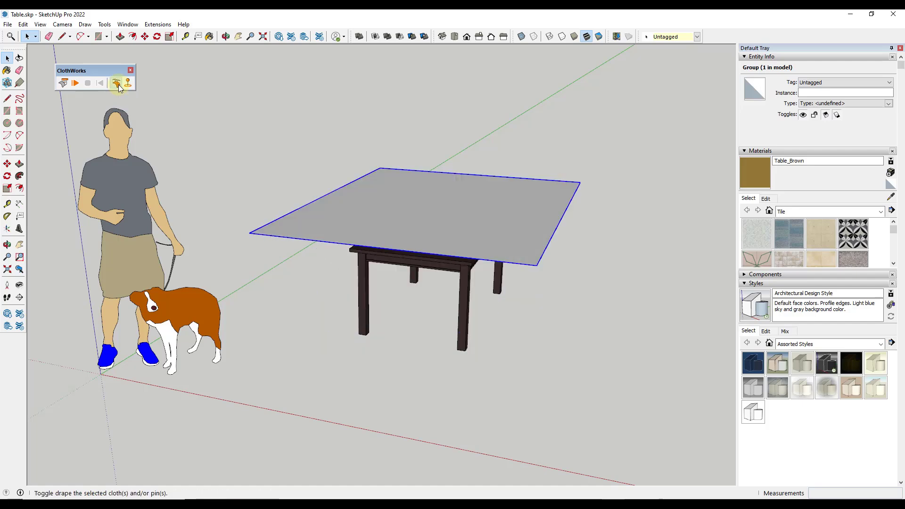
click(118, 86)
click(118, 86)
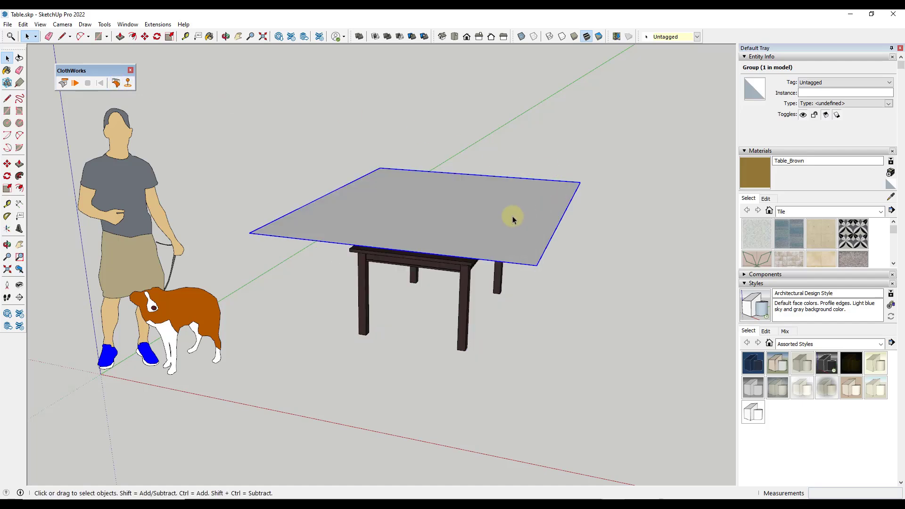
middle_drag(494, 195, 485, 217)
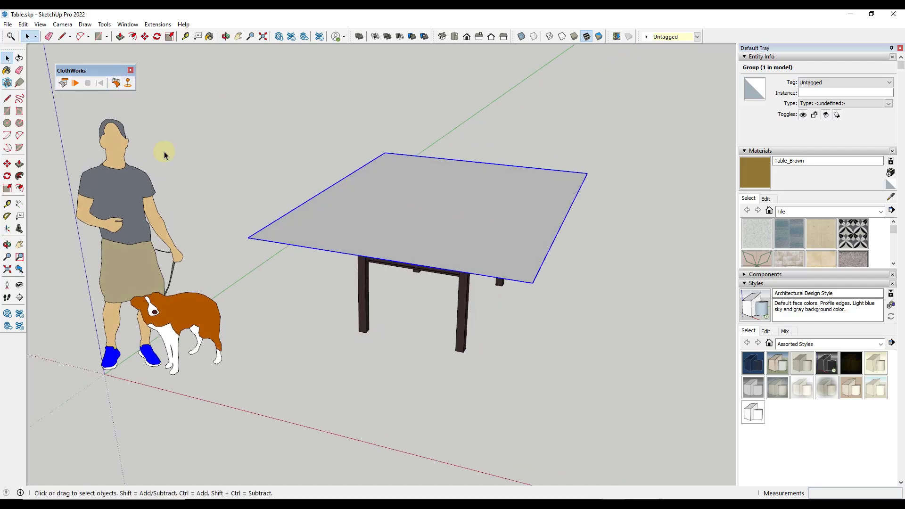
Step: Open the ClothWorks settings and change the selected cloth's preset to Cotton
click(64, 85)
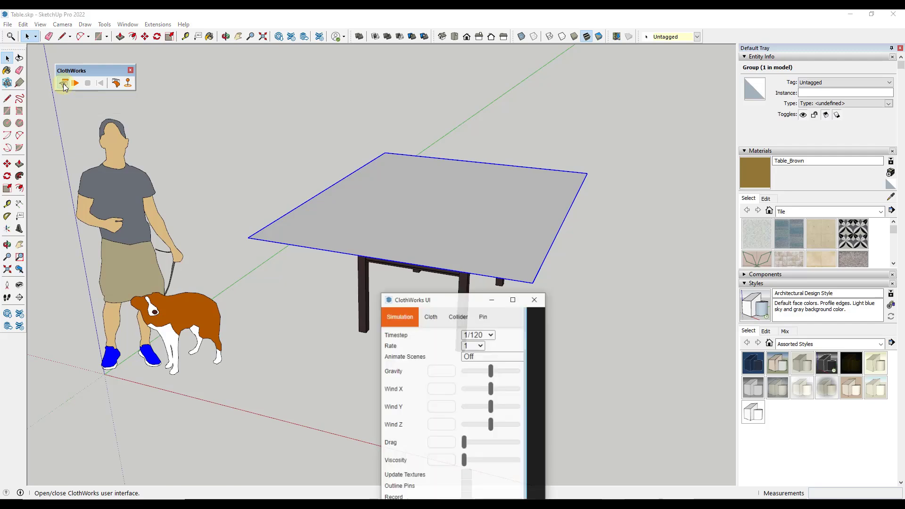
drag(453, 303, 677, 63)
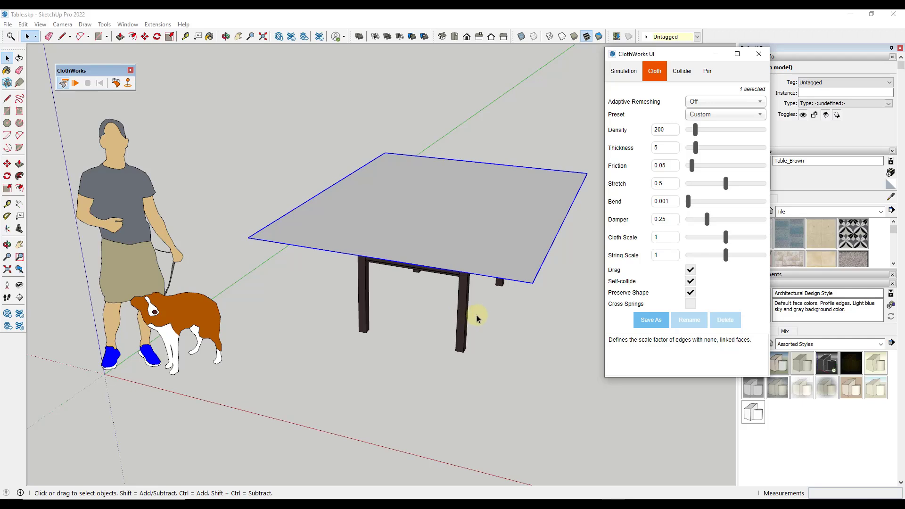
click(701, 116)
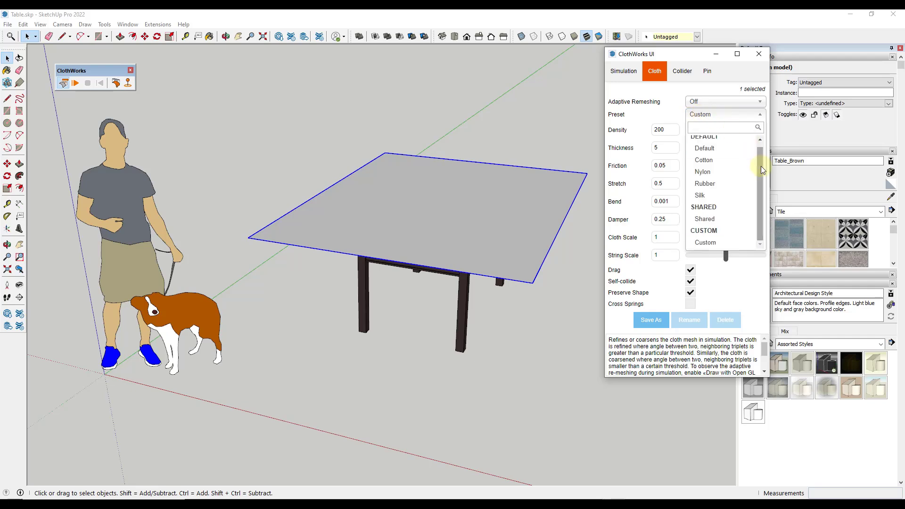
scroll(760, 155, up, 1)
scroll(721, 144, down, 1)
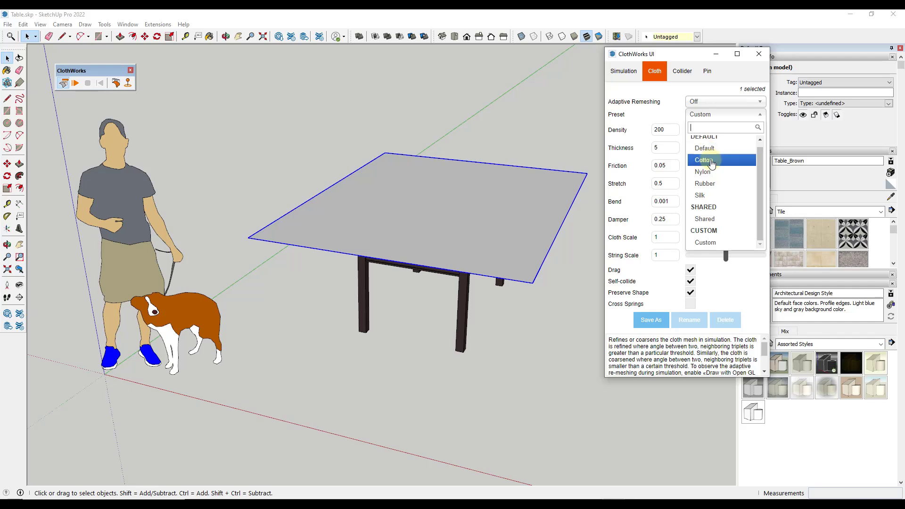
click(718, 162)
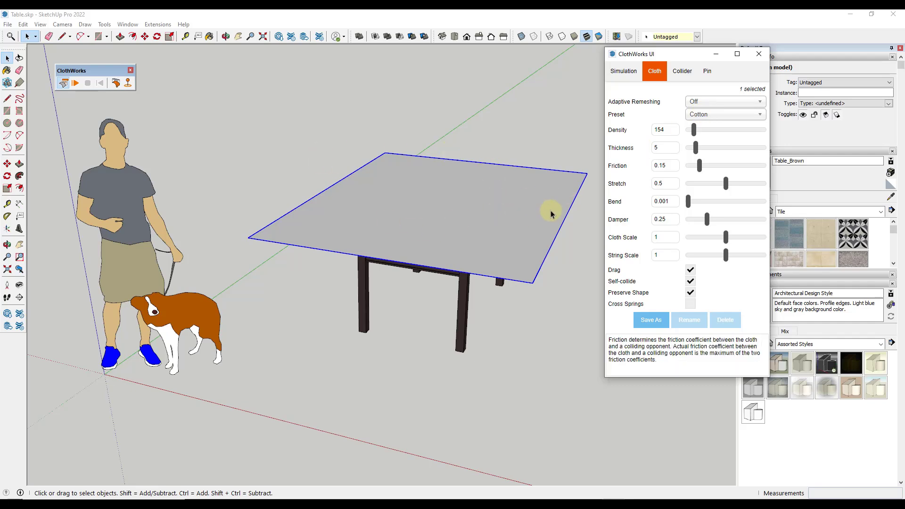
Step: Review the ClothWorks simulation settings and close the settings window
click(624, 70)
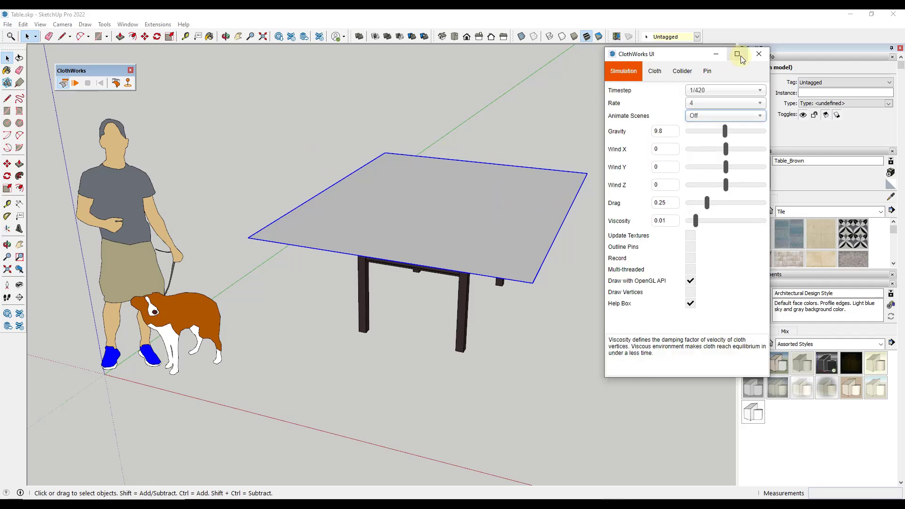
click(759, 55)
click(7, 24)
click(7, 24)
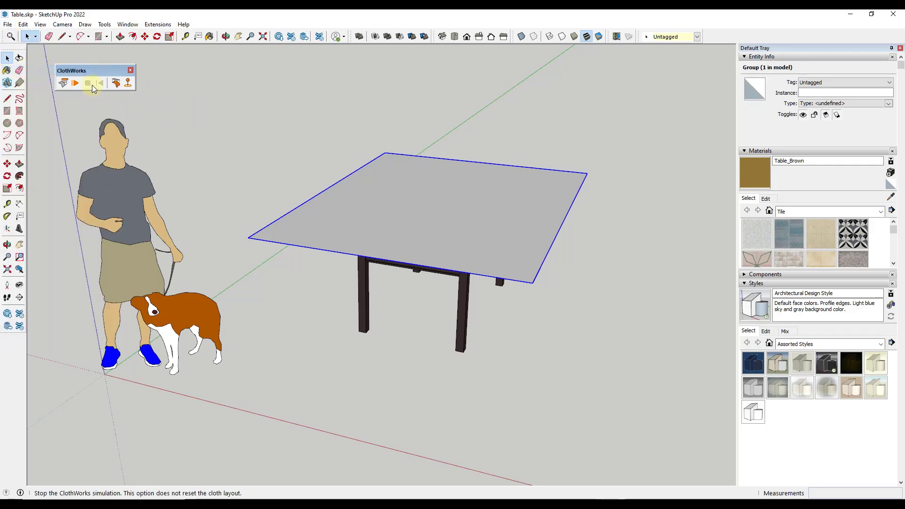
Step: Run the simulation with the Cotton cloth, stop it in its draped shape, and view the tablecloth from another angle
click(75, 83)
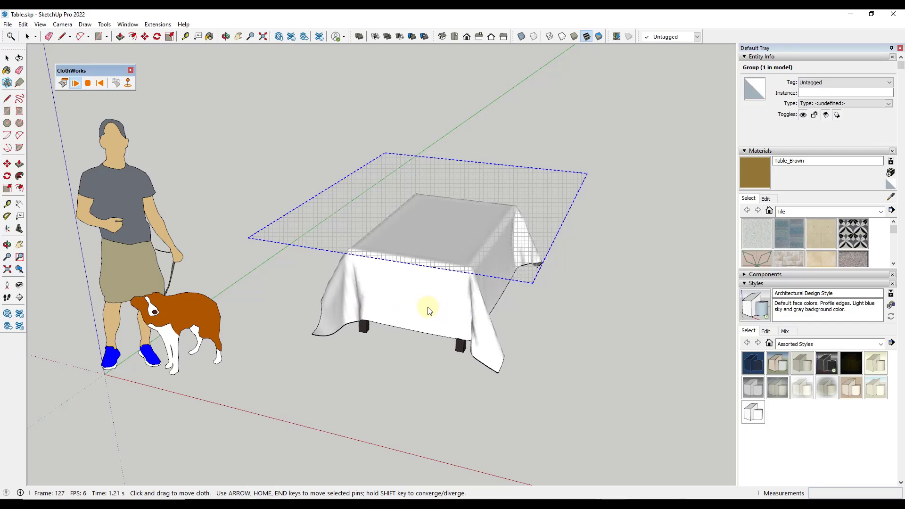
middle_drag(441, 310, 478, 294)
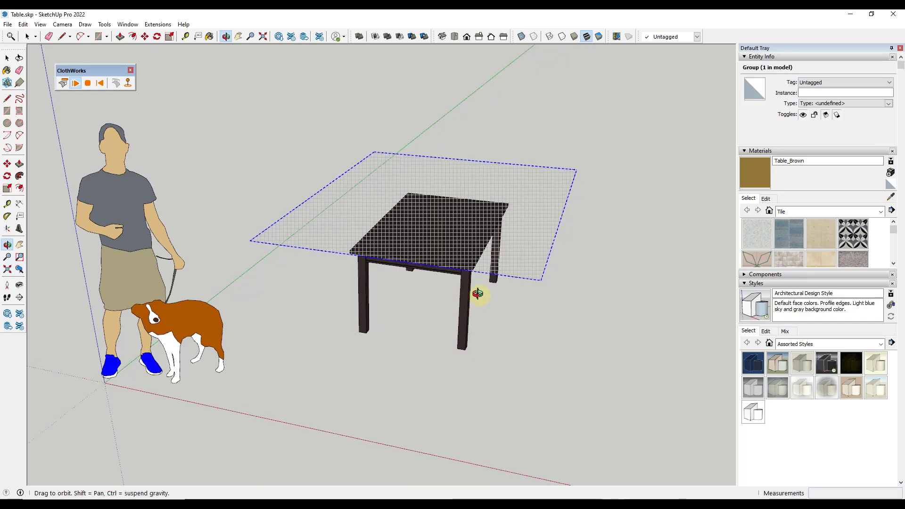
scroll(482, 289, up, 6)
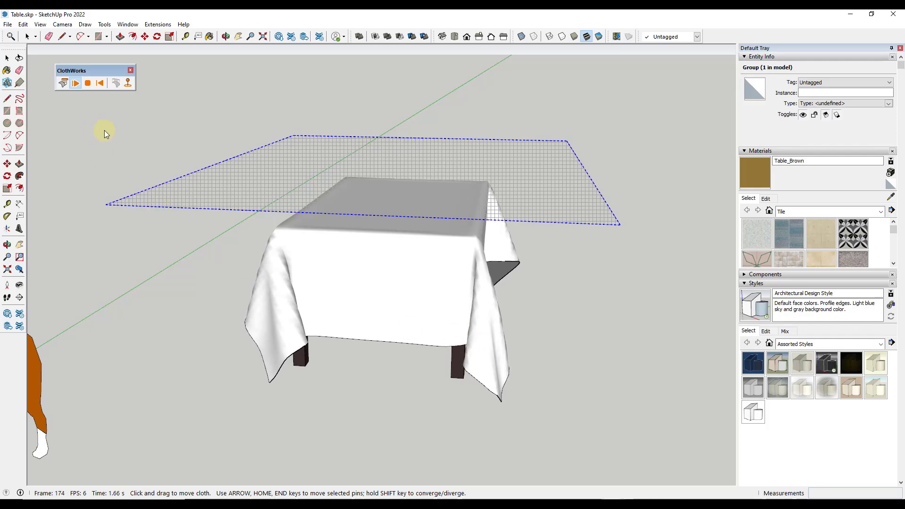
click(88, 83)
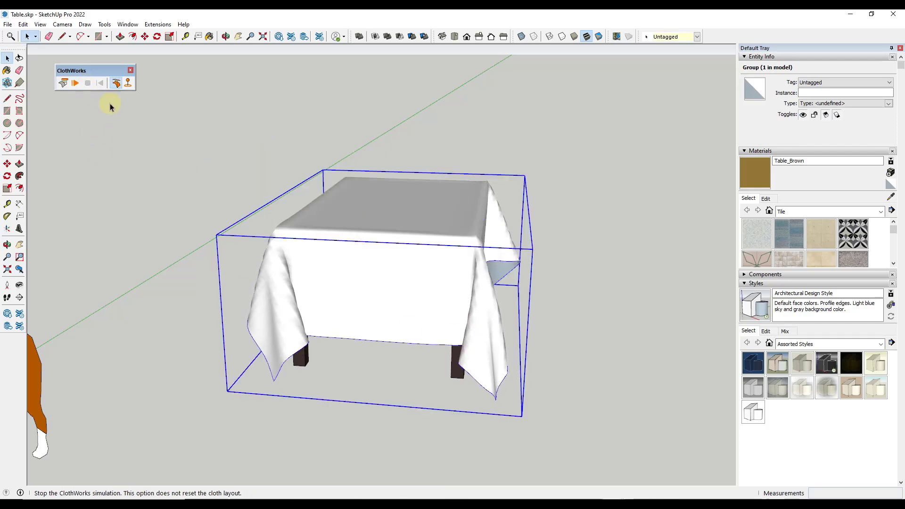
middle_drag(545, 247, 470, 229)
scroll(469, 228, down, 5)
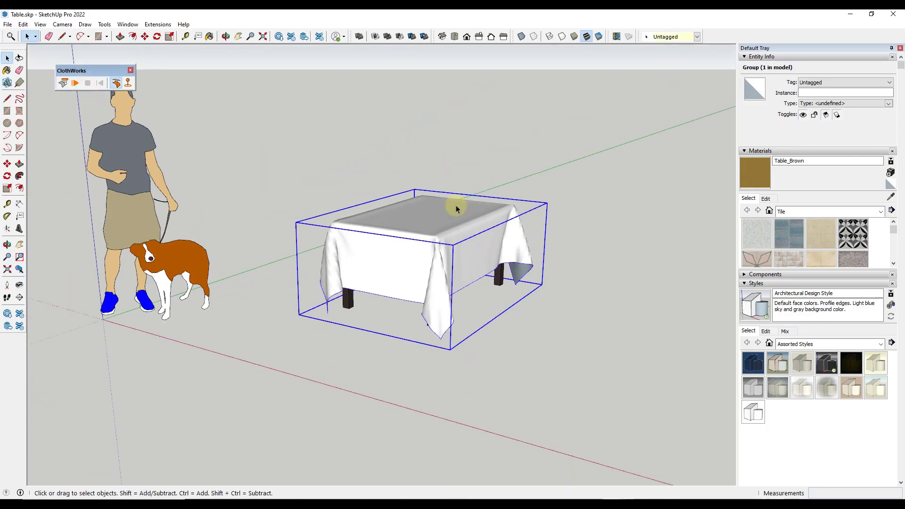
Step: Apply the Tile Checker BW material from the Tile collection to the draped tablecloth group
scroll(495, 178, down, 2)
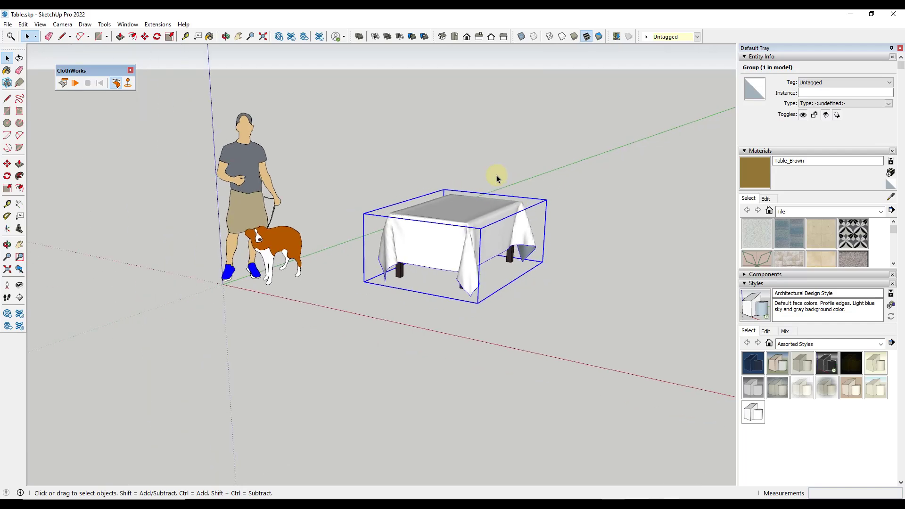
scroll(433, 194, up, 5)
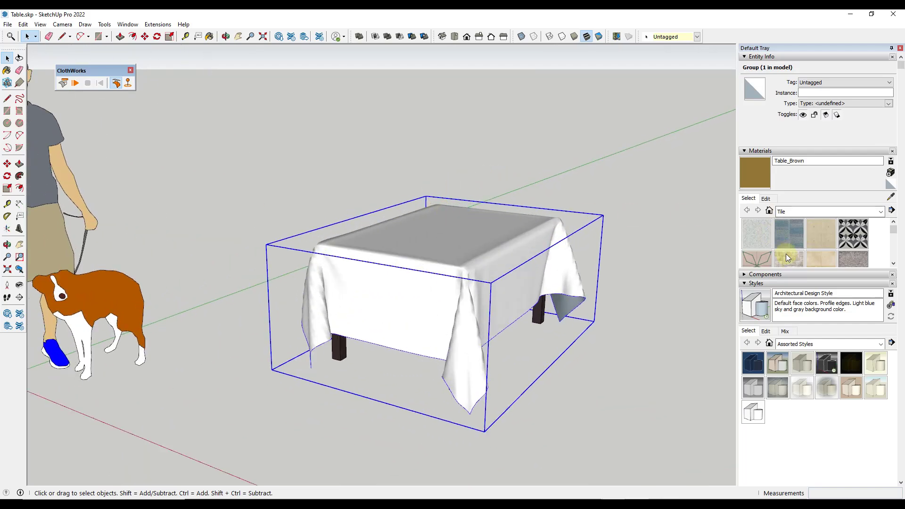
drag(789, 315, 789, 368)
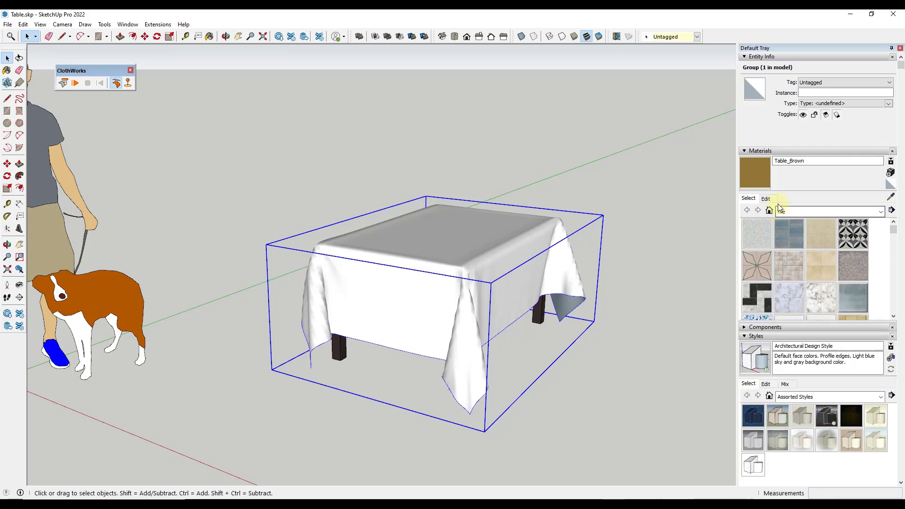
click(789, 213)
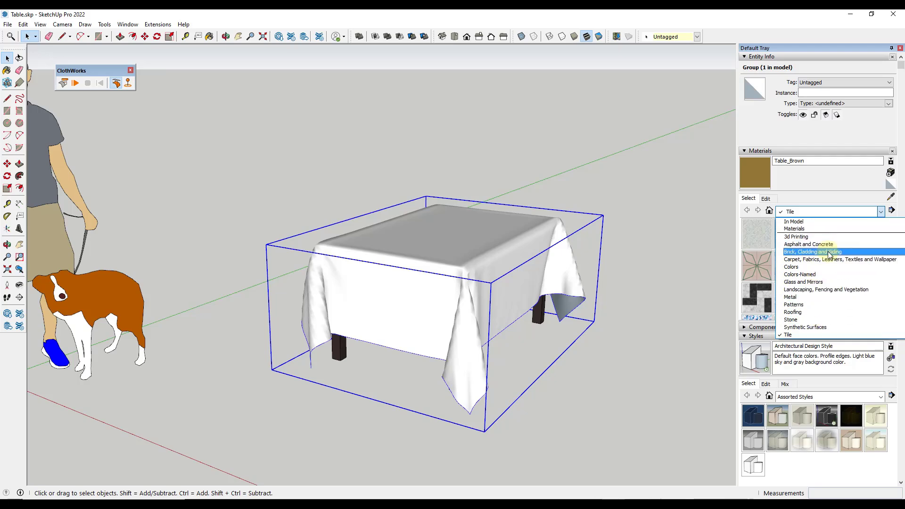
click(811, 237)
click(806, 212)
click(794, 314)
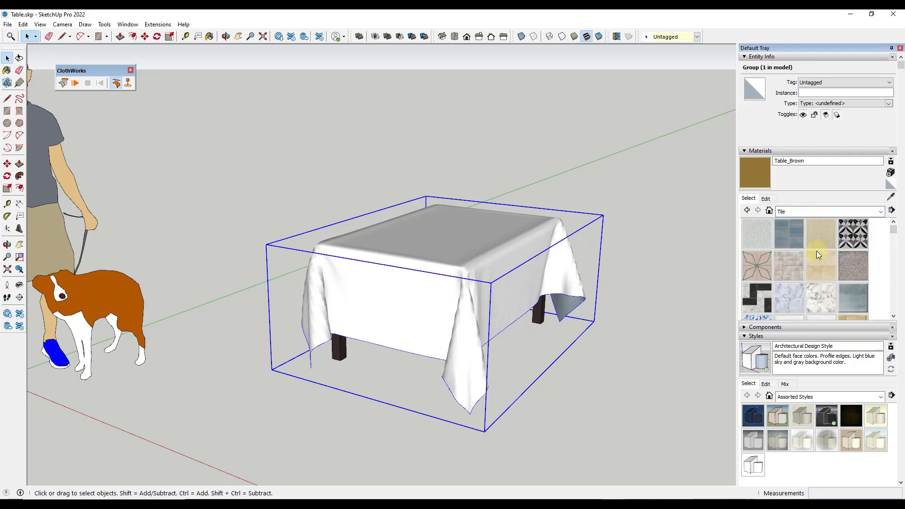
scroll(828, 250, down, 3)
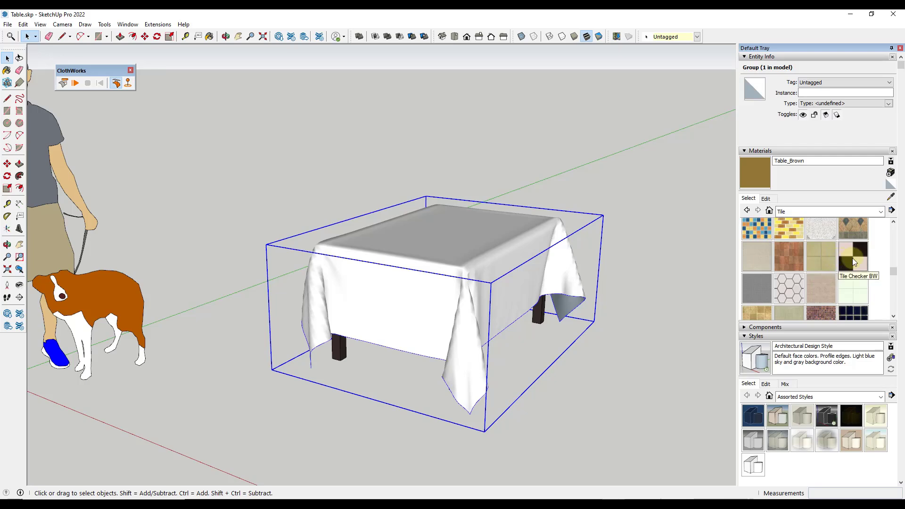
click(851, 258)
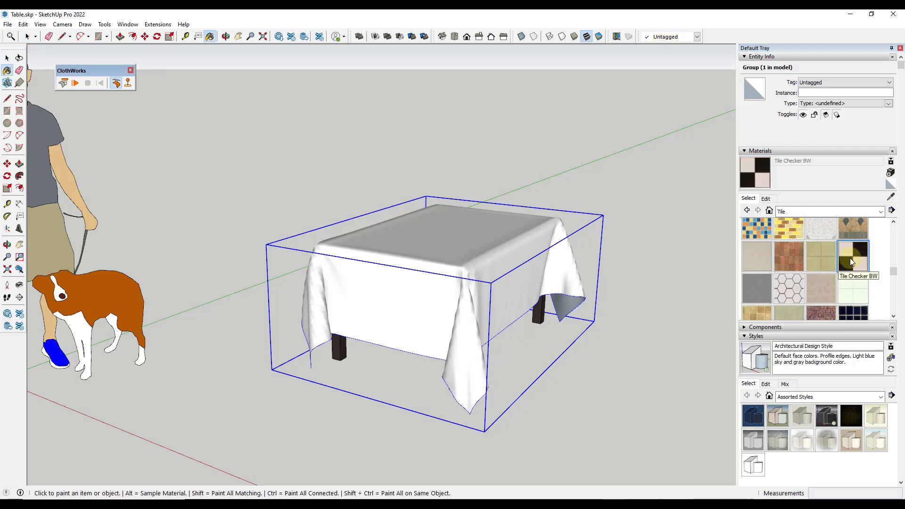
click(485, 233)
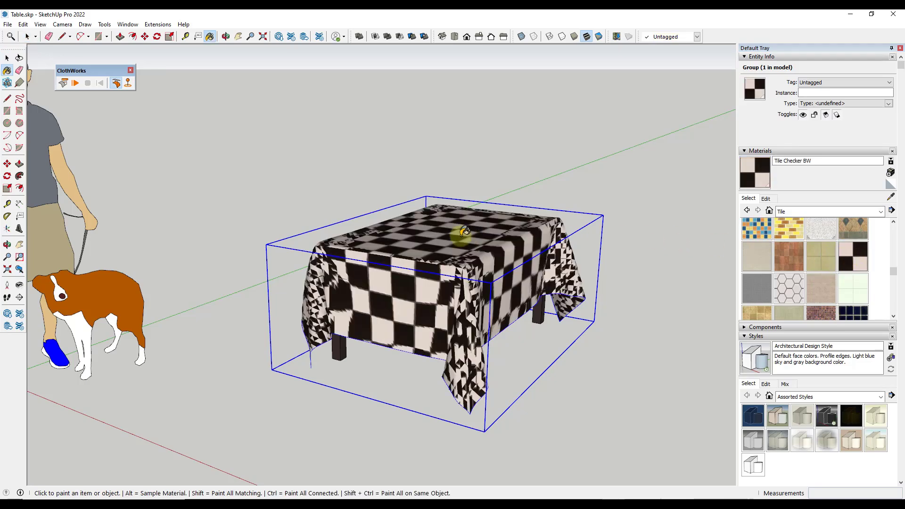
Step: Try a 6" texture size for the Tile Checker BW material, and reduce it to 2"
mouse_move(415, 265)
middle_down()
mouse_move(414, 273)
mouse_move(540, 303)
mouse_move(621, 311)
mouse_move(463, 318)
mouse_move(420, 299)
middle_up()
scroll(344, 249, up, 8)
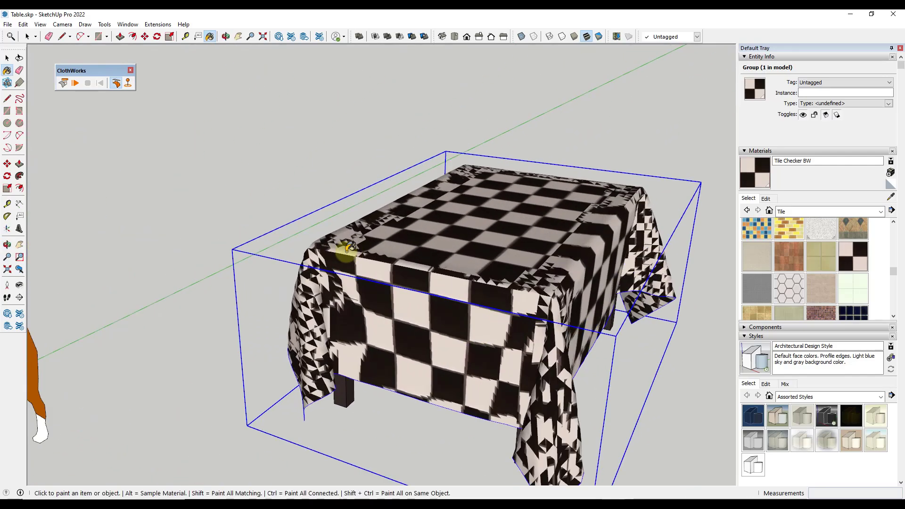
scroll(344, 233, down, 10)
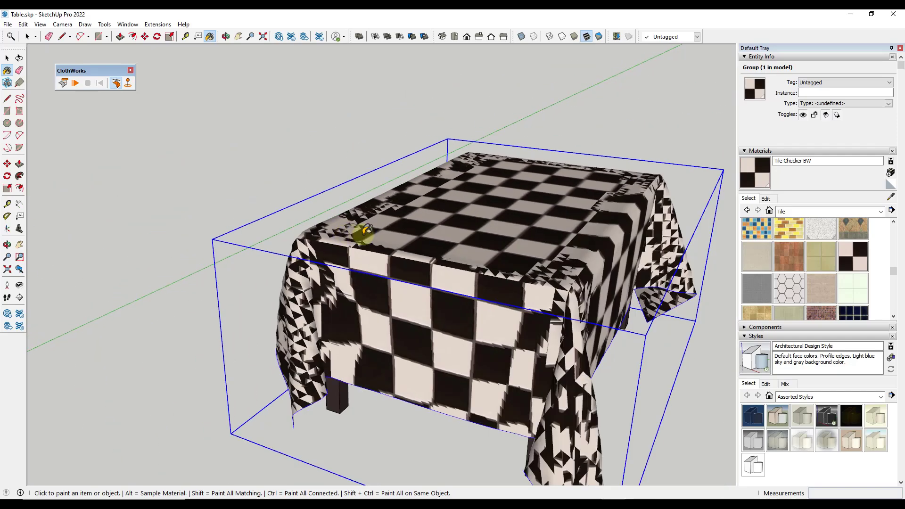
scroll(477, 241, up, 7)
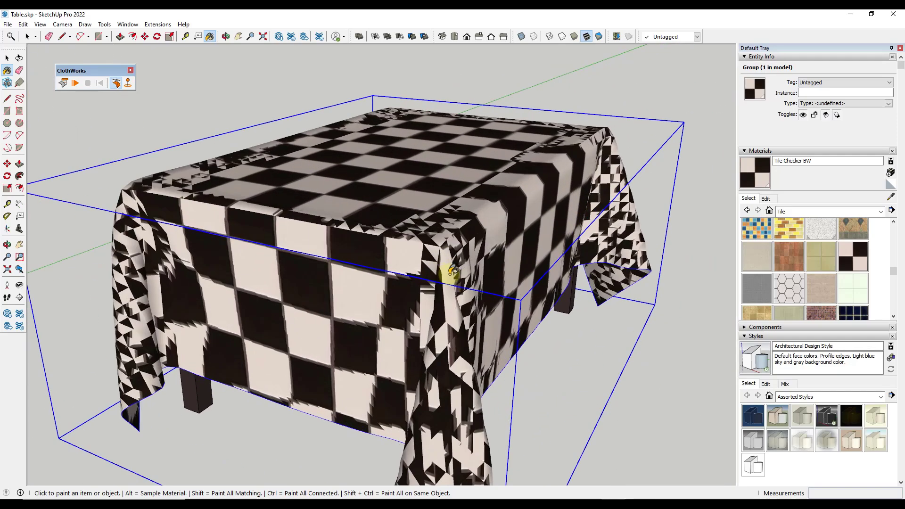
click(766, 198)
double_click(775, 307)
text(6)
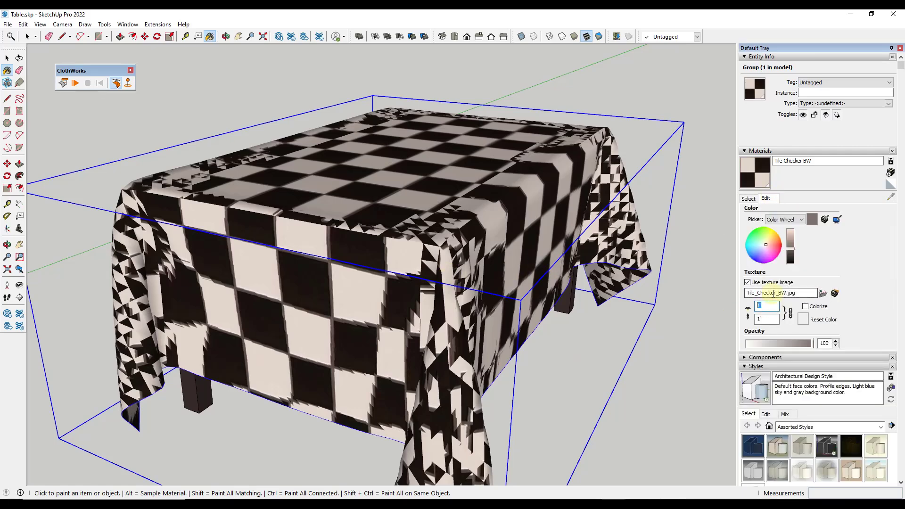
key(Return)
text(")
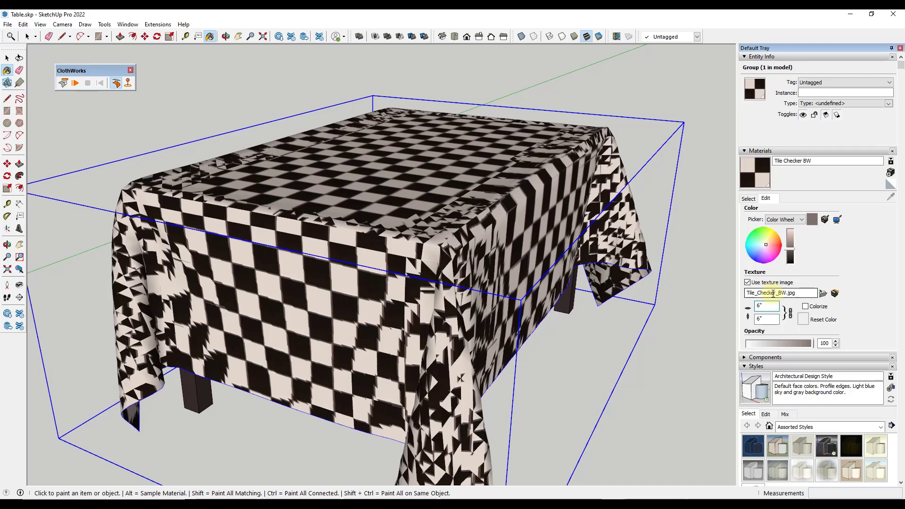
key(BackSpace)
key(BackSpace)
text(2)
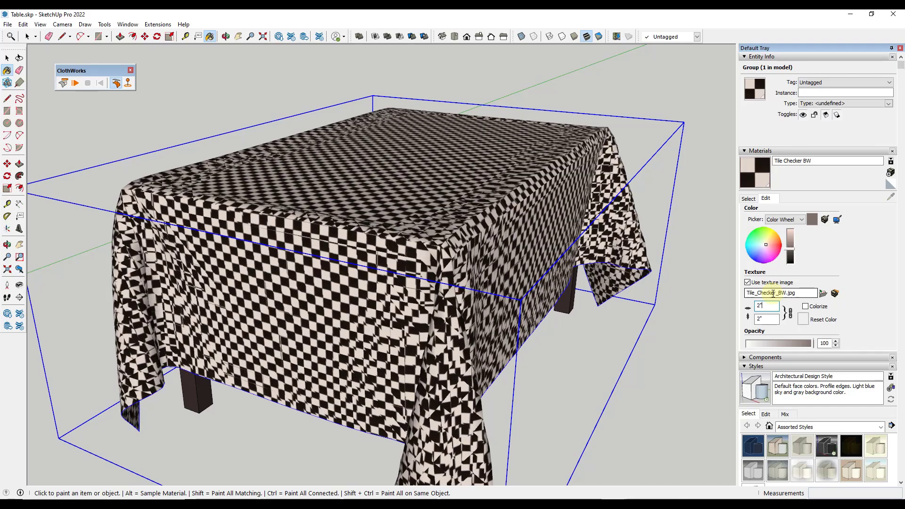
Step: Inspect the checker pattern on the draped cloth and return the cloth to its flat shape above the table
middle_drag(535, 263, 504, 246)
scroll(455, 320, up, 3)
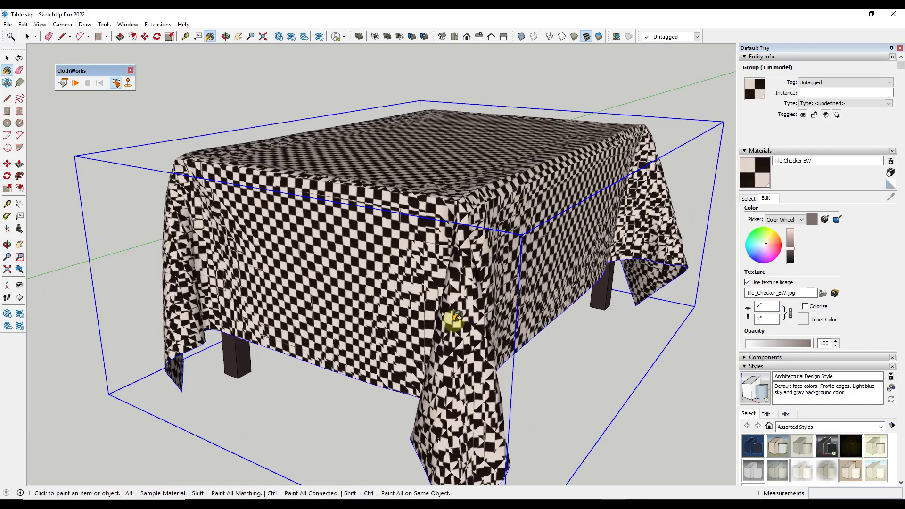
scroll(460, 313, down, 5)
scroll(467, 299, down, 3)
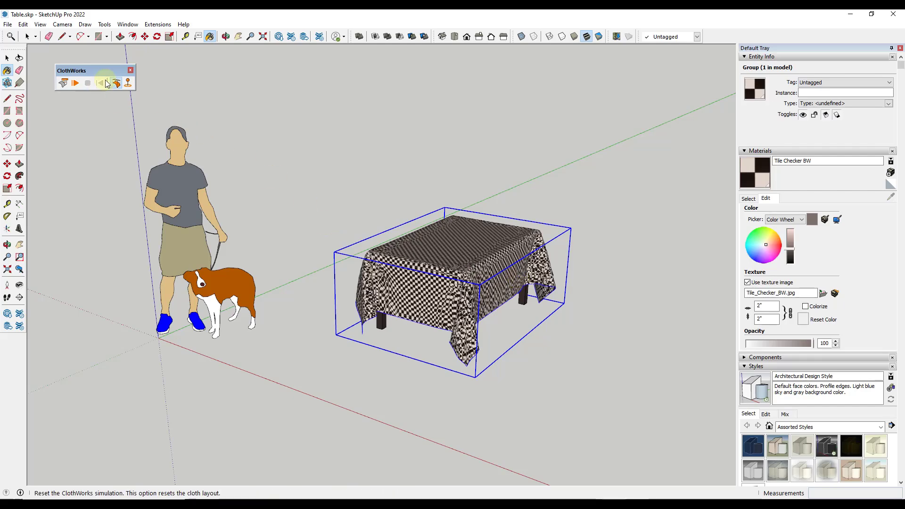
click(116, 83)
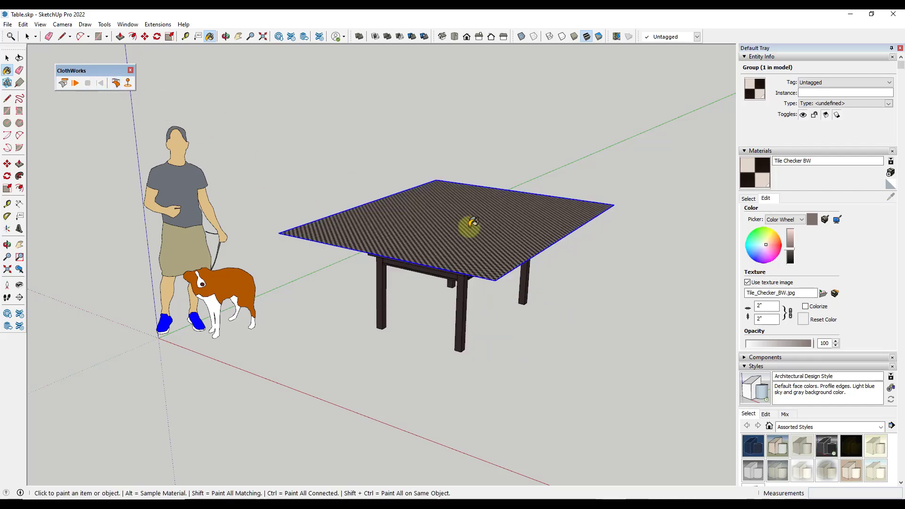
middle_drag(449, 216, 486, 290)
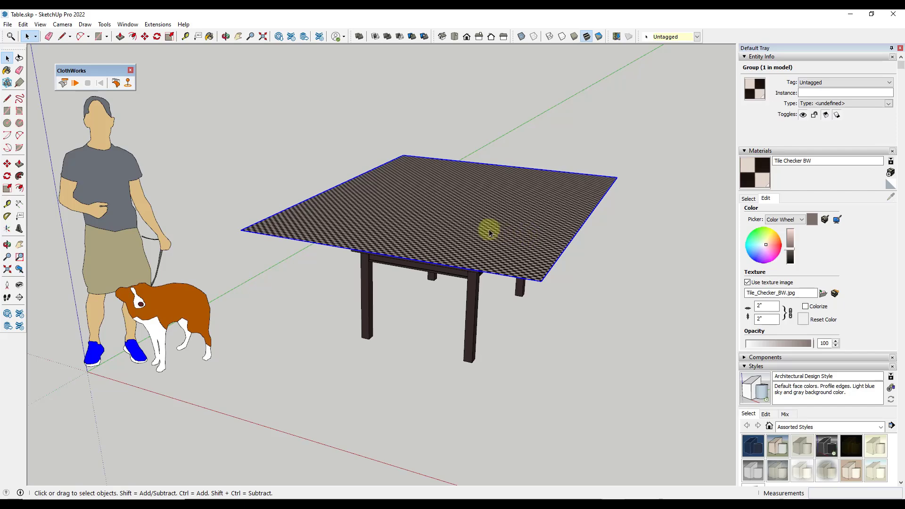
middle_drag(468, 192, 462, 212)
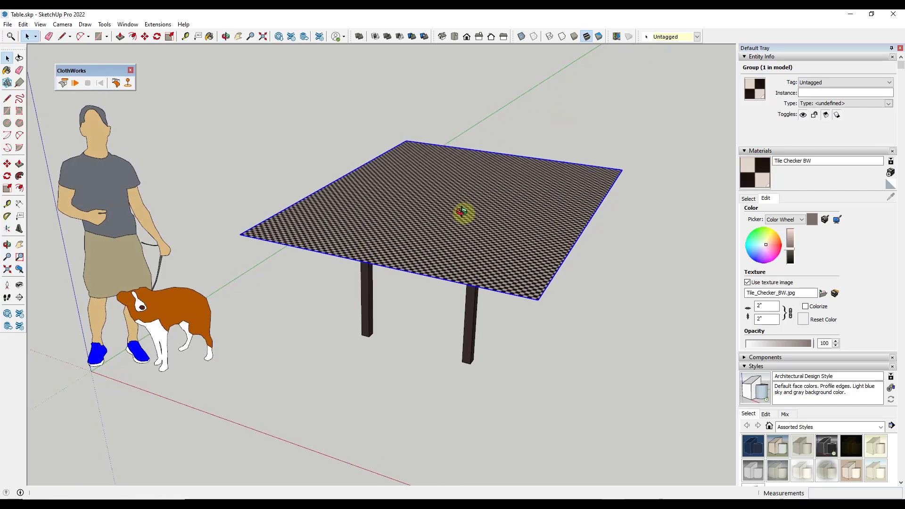
Step: Enable Update Textures in the ClothWorks simulation settings and close the settings window
click(65, 84)
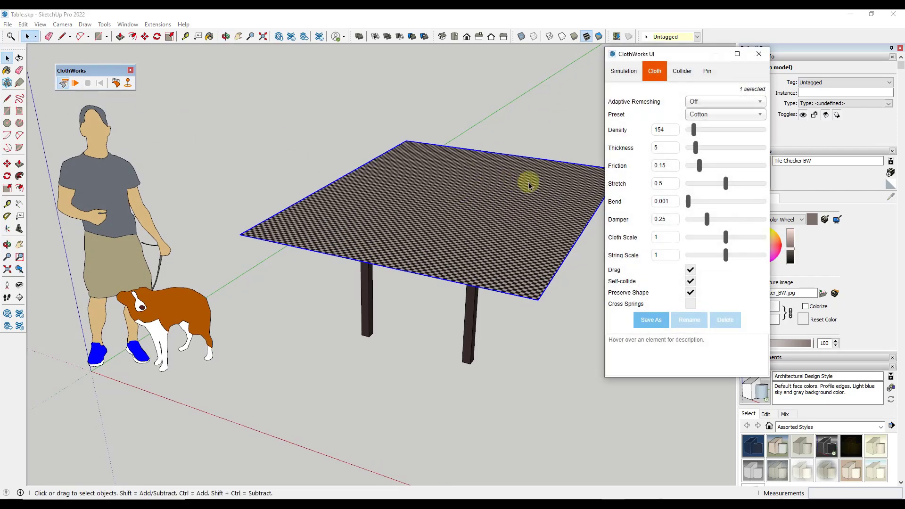
click(621, 73)
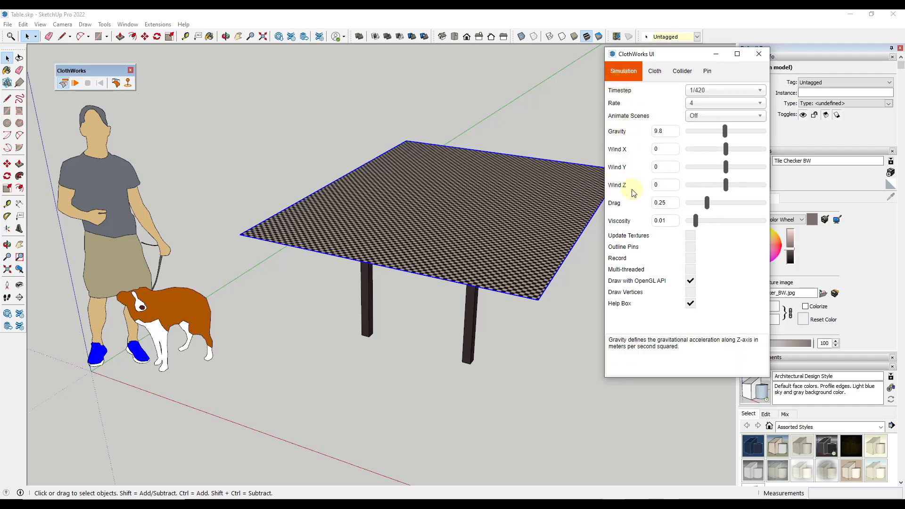
click(691, 237)
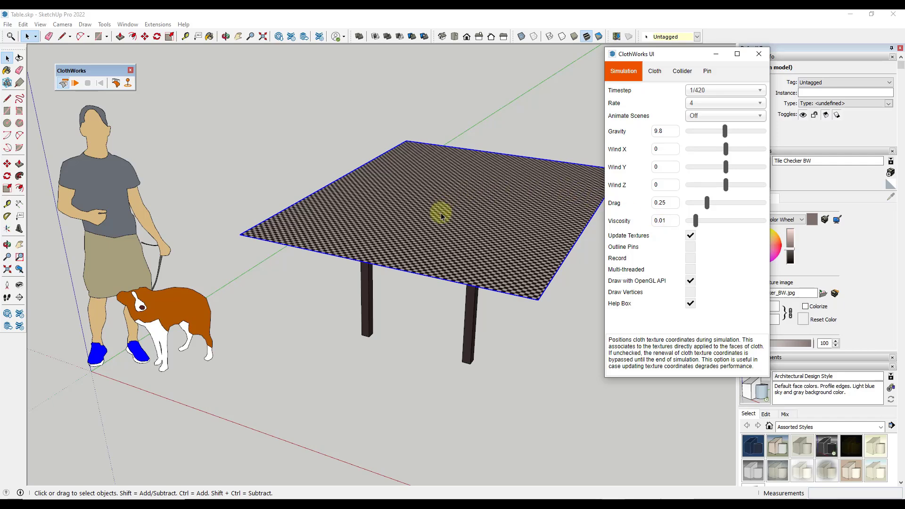
click(760, 55)
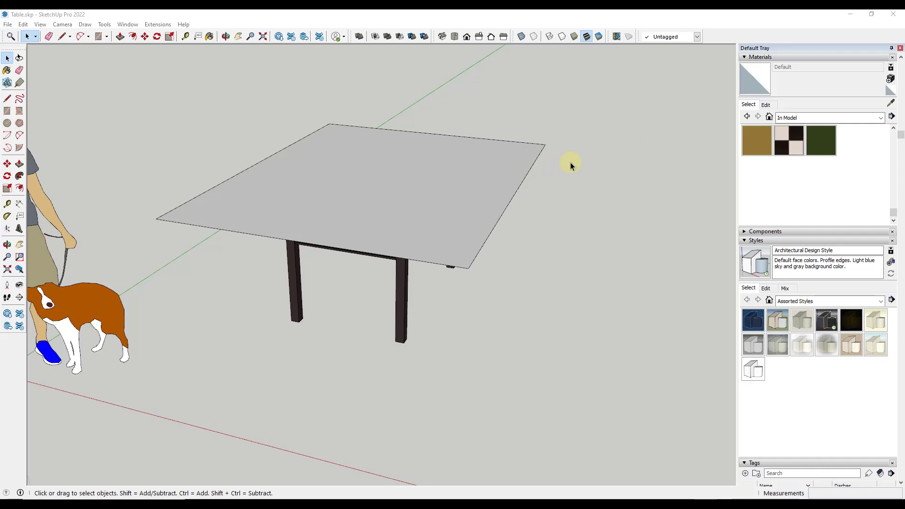
Step: Paint the flat cloth group with the in-model Tile Checker BW material without opening the group
scroll(521, 163, down, 3)
scroll(416, 165, up, 3)
click(796, 140)
click(515, 158)
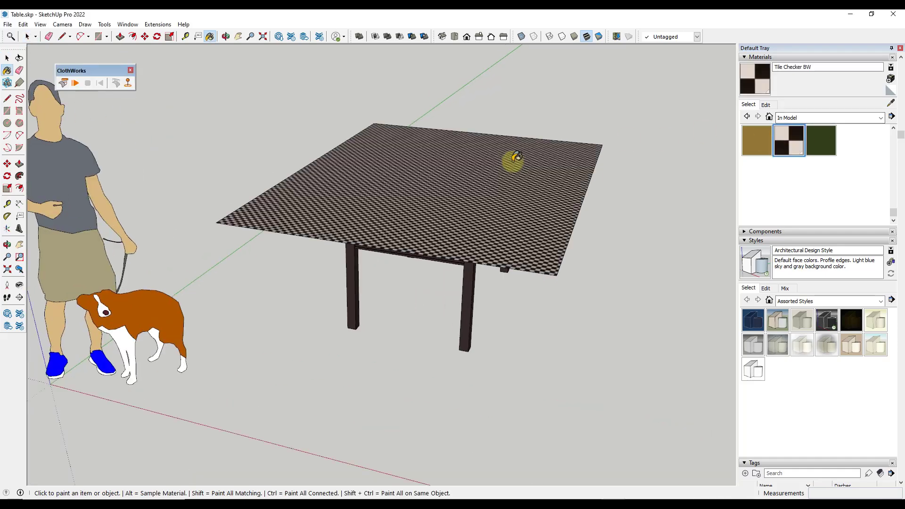
middle_drag(547, 174, 388, 162)
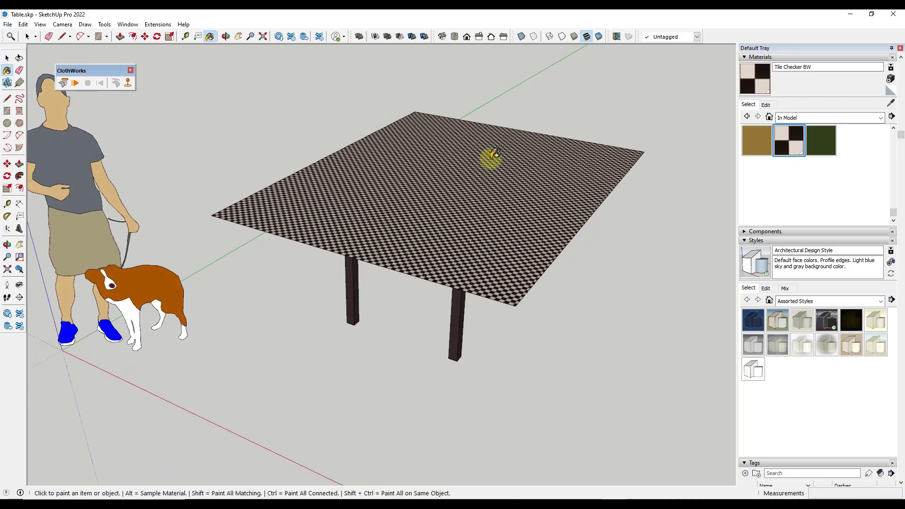
middle_drag(490, 158, 668, 131)
Step: Repaint the cloth group with the default material
click(891, 90)
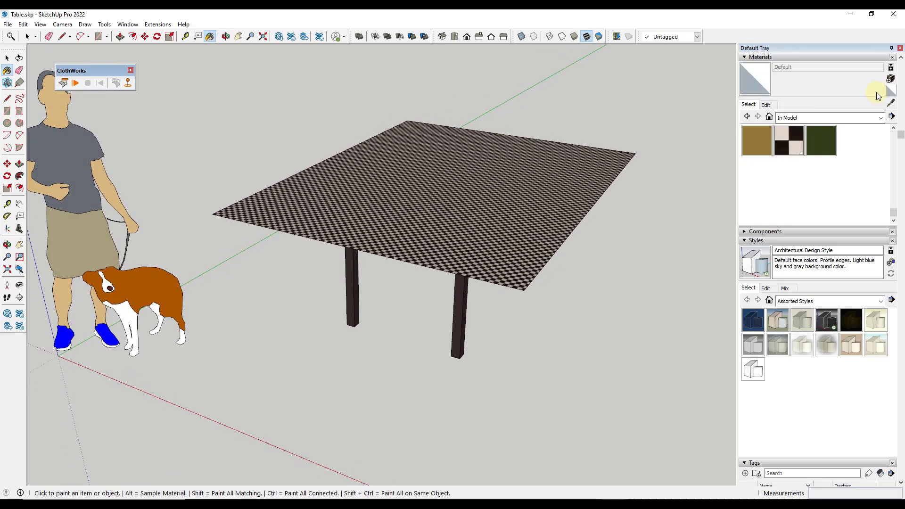
click(471, 198)
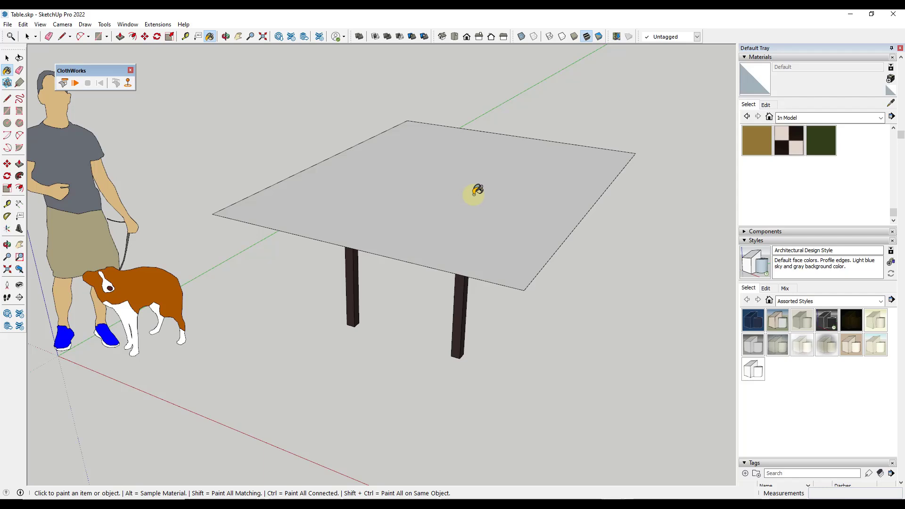
key(space)
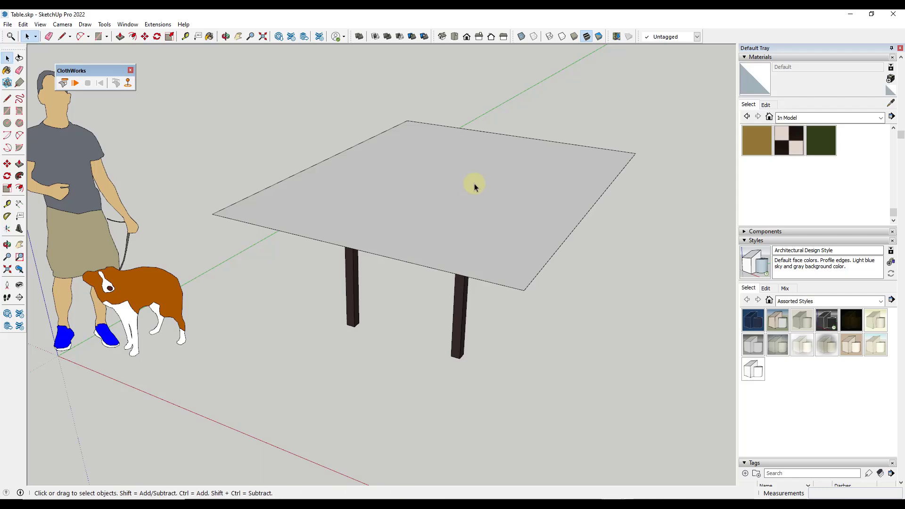
Step: Open the cloth group, paint the face inside it with Tile Checker BW, and exit the group
double_click(547, 218)
click(792, 140)
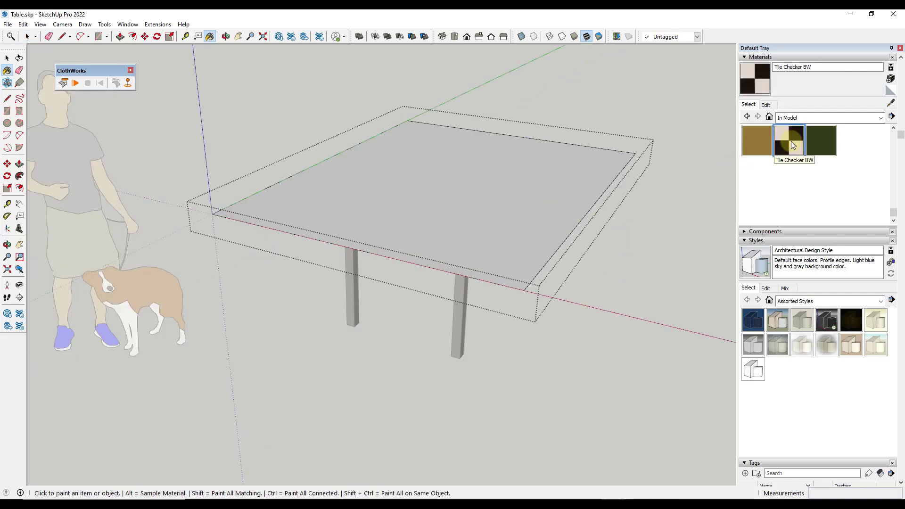
click(589, 154)
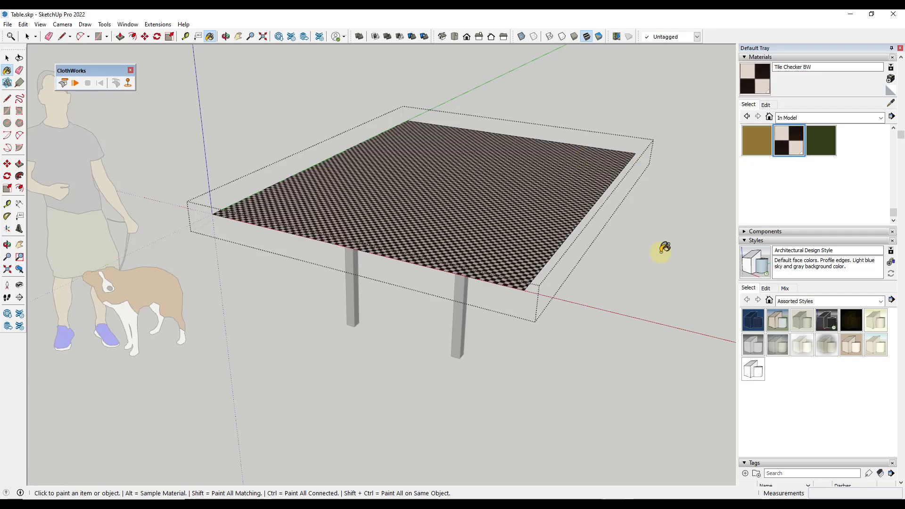
key(space)
click(656, 243)
Step: Select the checkered cloth group and save the model
middle_drag(465, 238, 455, 205)
click(458, 217)
click(9, 24)
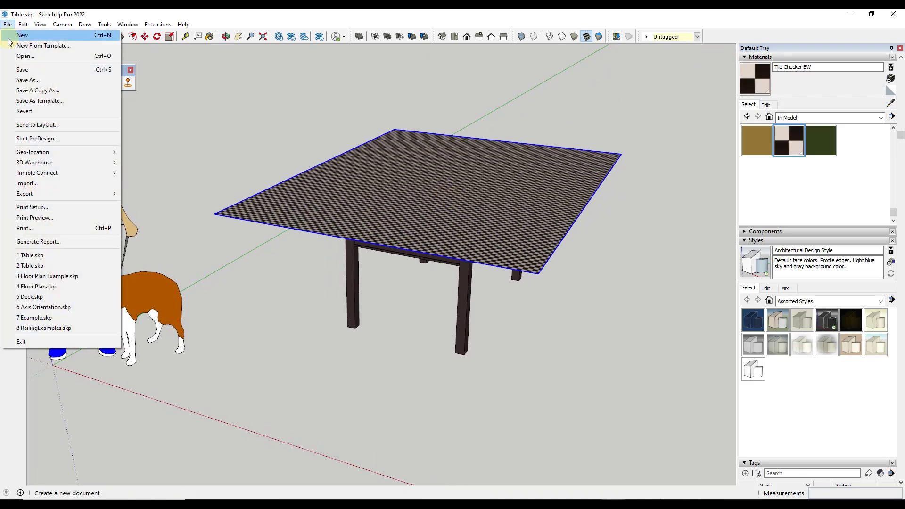
click(20, 71)
Step: Run the ClothWorks simulation, stop it with the cloth draped over the table, and select the draped cloth
middle_drag(403, 194, 402, 204)
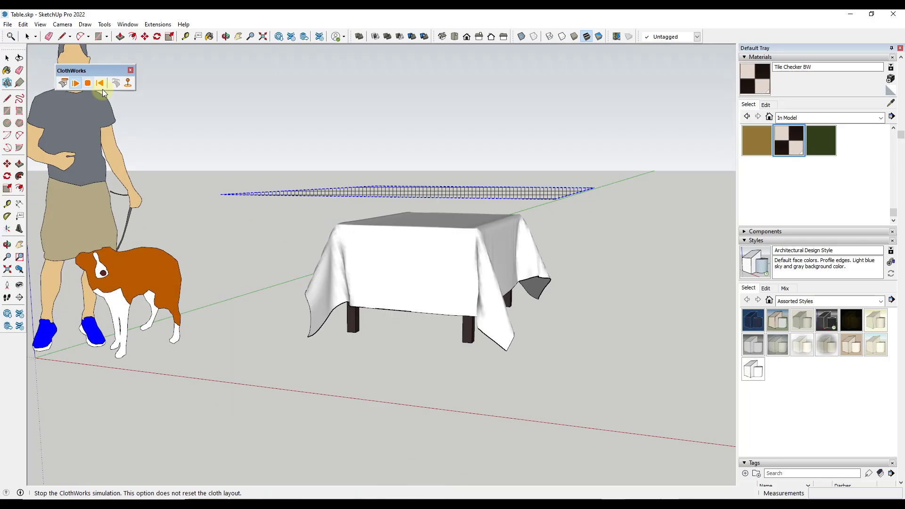
click(116, 83)
click(505, 299)
Step: Examine how the checker texture follows the folds and corners of the draped tablecloth
scroll(473, 282, up, 3)
scroll(473, 282, up, 3)
mouse_move(521, 262)
middle_down()
mouse_move(418, 271)
mouse_move(303, 250)
mouse_move(320, 196)
mouse_move(398, 177)
mouse_move(485, 192)
mouse_move(524, 268)
middle_up()
scroll(525, 268, down, 3)
middle_drag(541, 307, 570, 228)
key(space)
scroll(525, 286, down, 2)
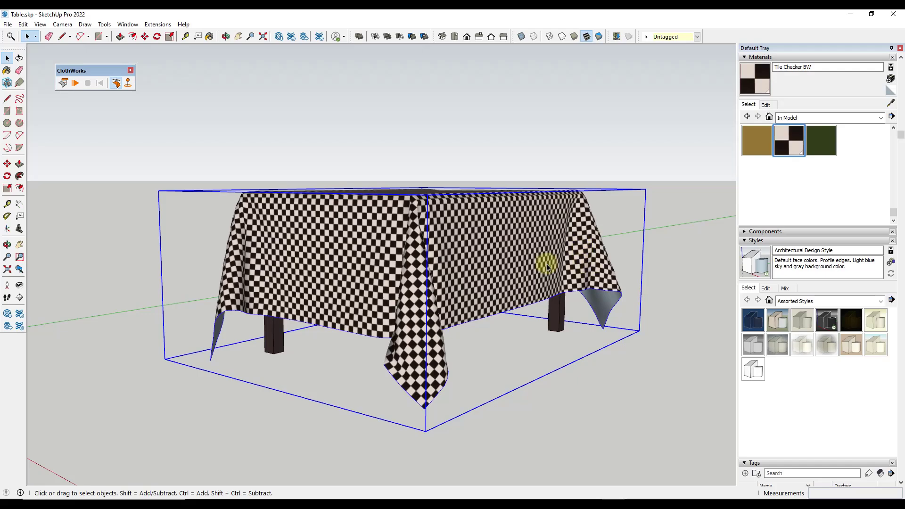
scroll(452, 287, up, 2)
scroll(446, 293, down, 2)
scroll(446, 292, down, 2)
middle_drag(446, 292, 441, 319)
right_click(442, 319)
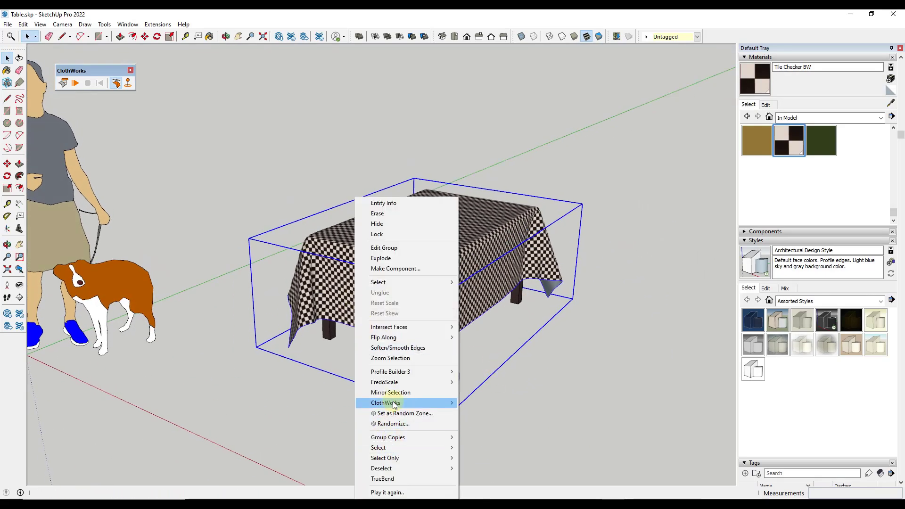
mouse_move(391, 403)
mouse_move(482, 451)
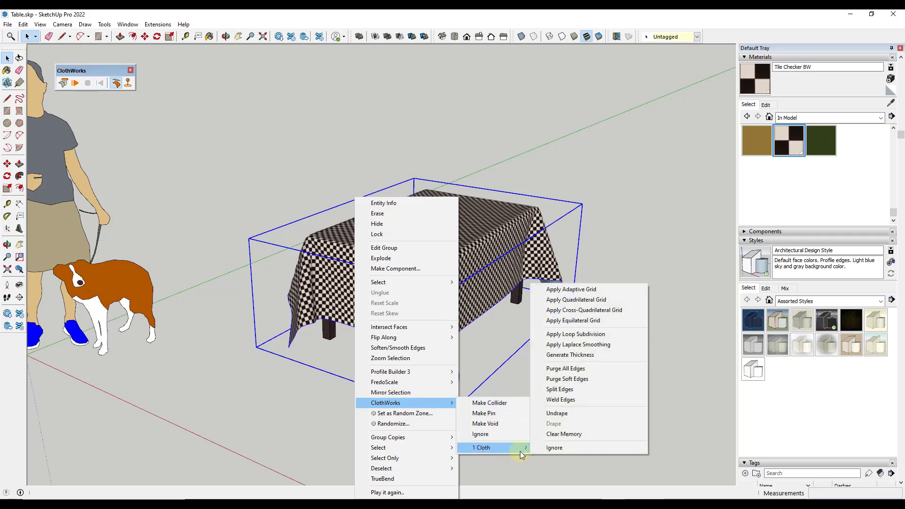
click(587, 300)
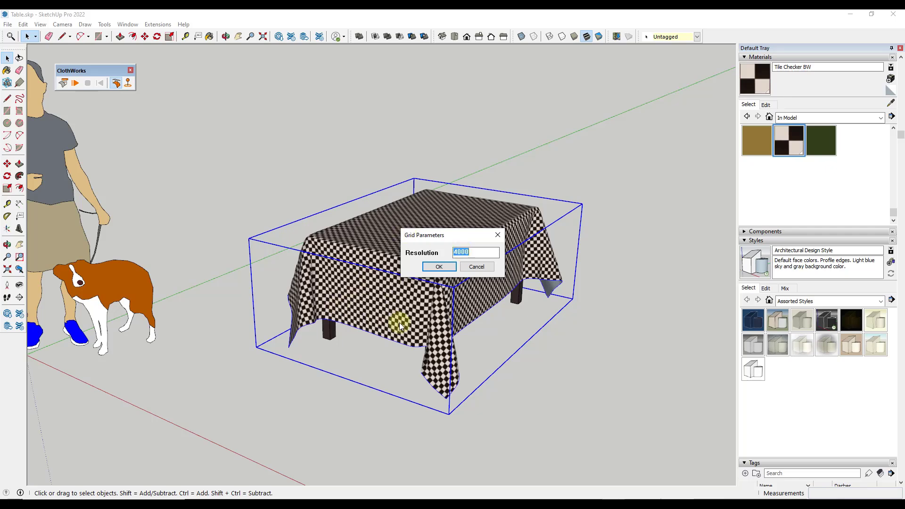
click(473, 267)
Step: Examine the draped tablecloth up close and look at the available presets in the ClothWorks cloth settings
middle_drag(461, 283, 481, 270)
scroll(480, 270, up, 5)
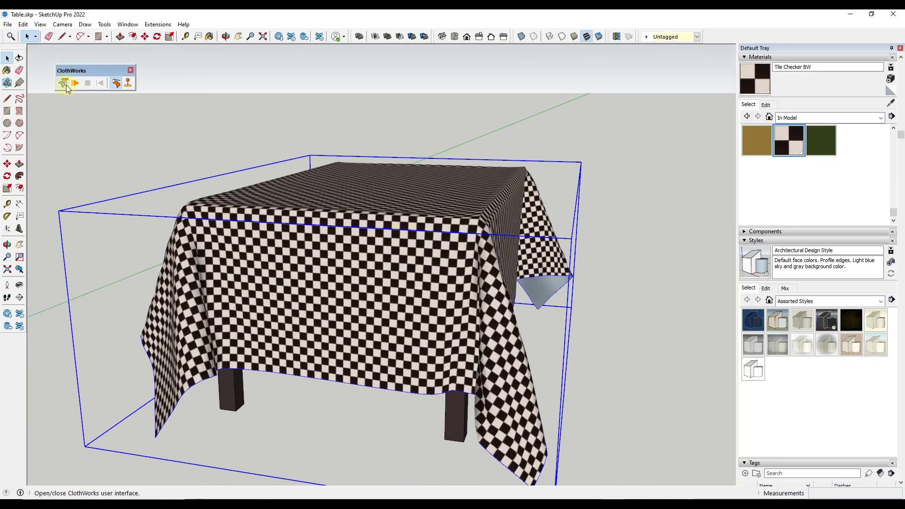
click(63, 83)
click(698, 114)
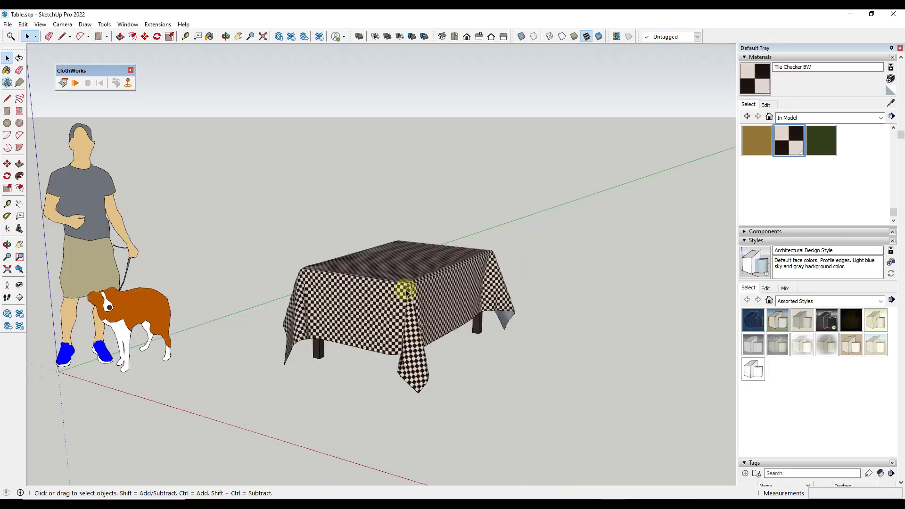
Step: Draw a vertical rectangle about 4' 6" wide by 7' 3" high in the open space beside the table
scroll(408, 300, down, 2)
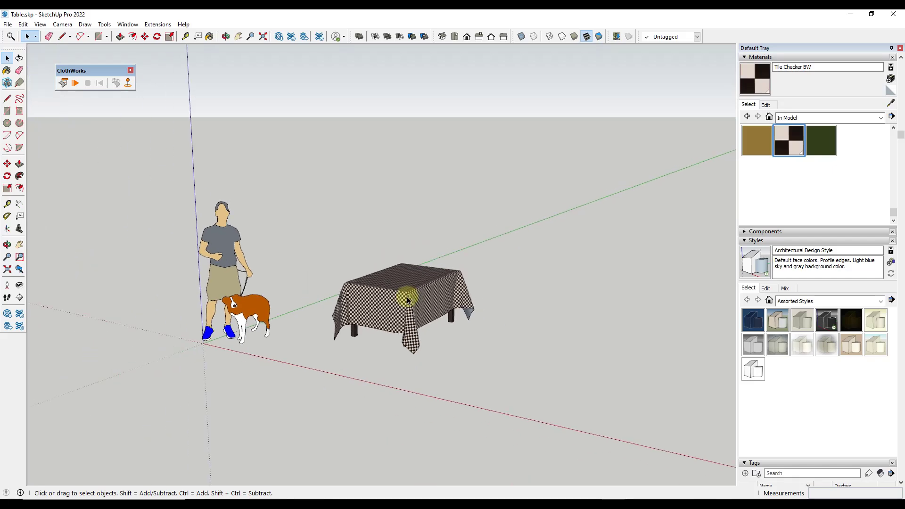
scroll(410, 302, down, 2)
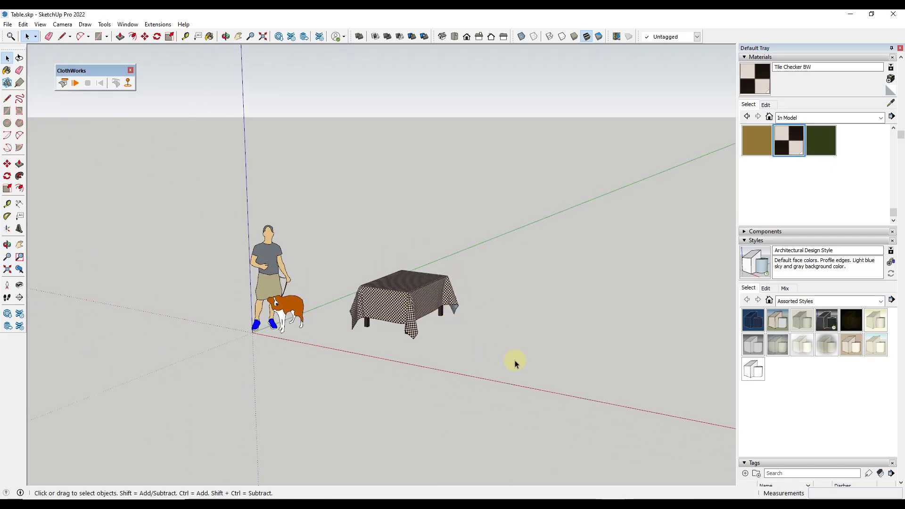
key(r)
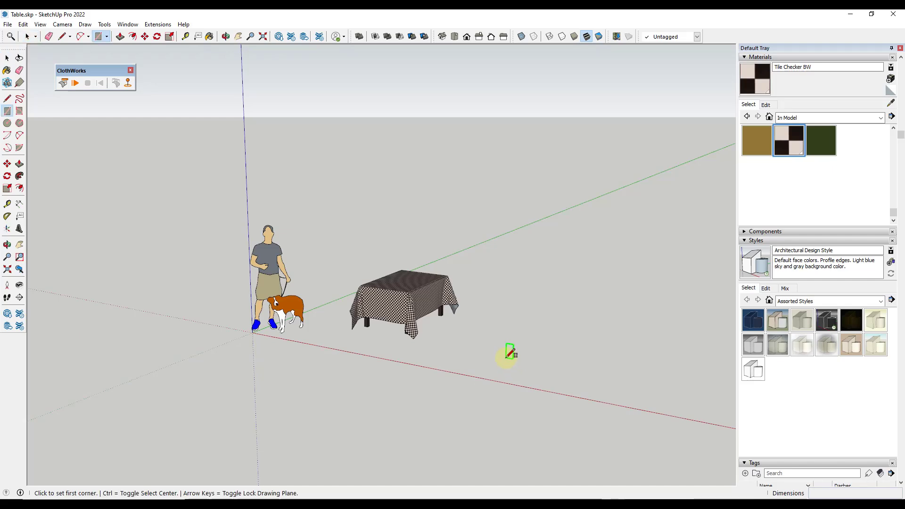
click(507, 357)
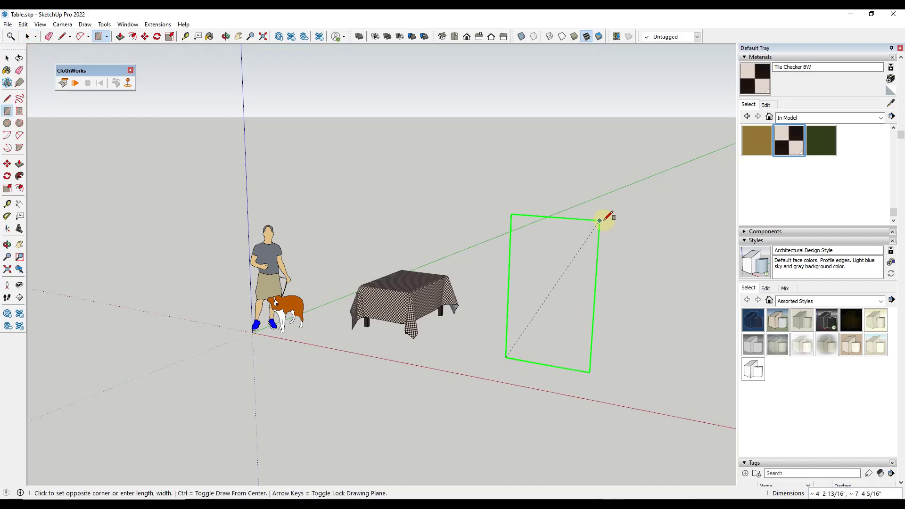
click(604, 222)
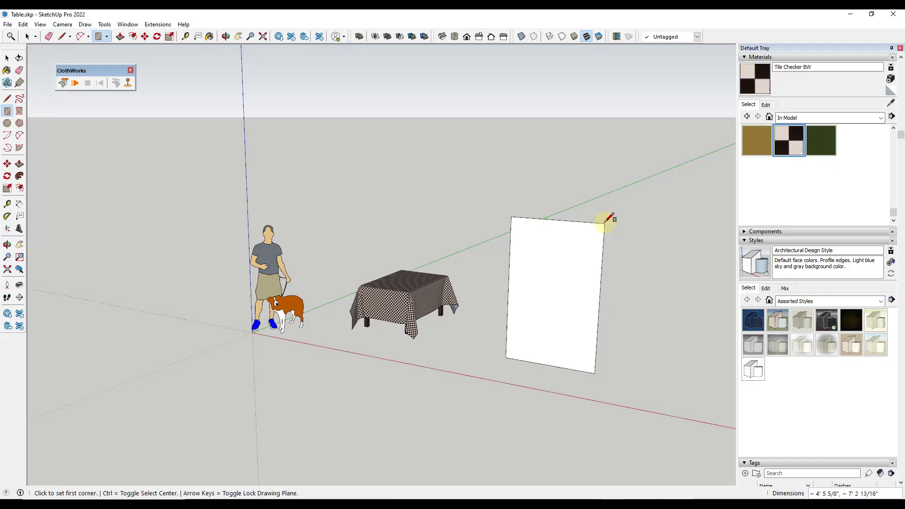
Step: Group the upright rectangle and make the group a ClothWorks cloth
key(space)
click(574, 255)
right_click(573, 255)
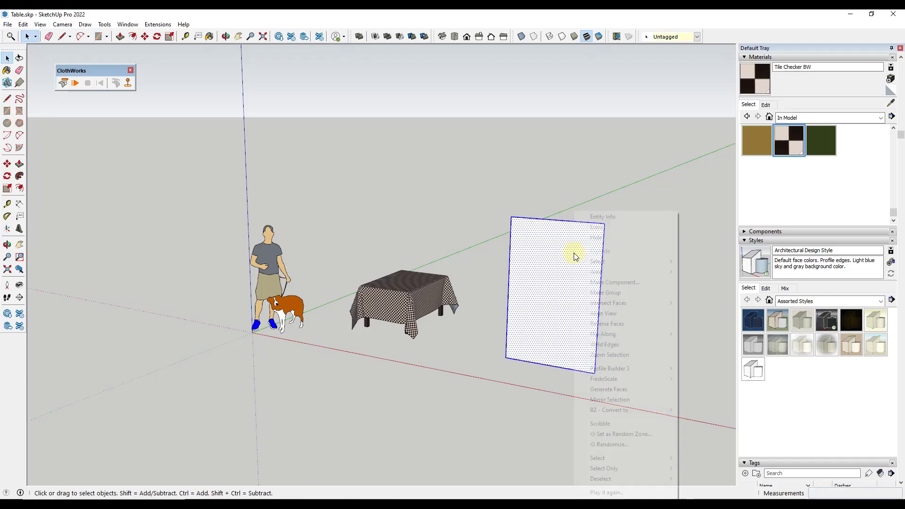
click(604, 293)
scroll(616, 313, up, 3)
middle_drag(455, 200, 477, 177)
right_click(479, 178)
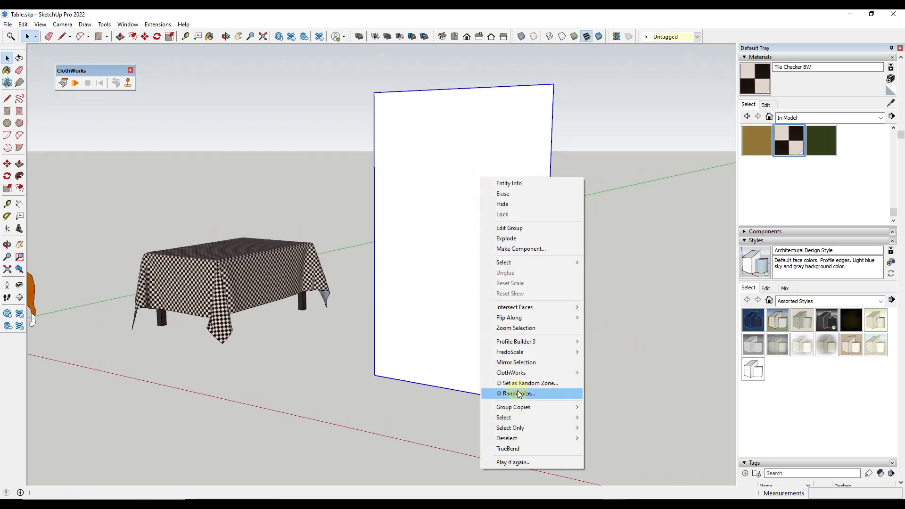
mouse_move(520, 374)
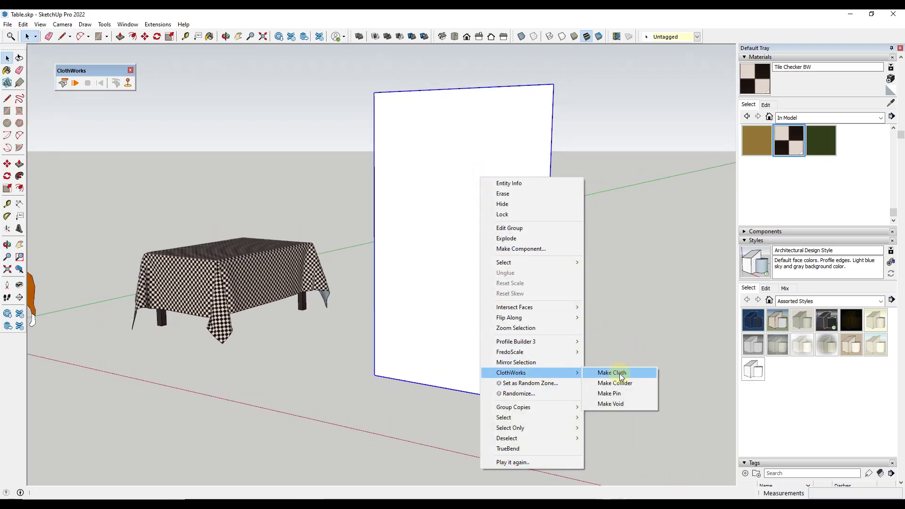
click(620, 375)
Step: Apply a quadrilateral grid with a resolution of 6000 to the upright cloth
right_click(487, 287)
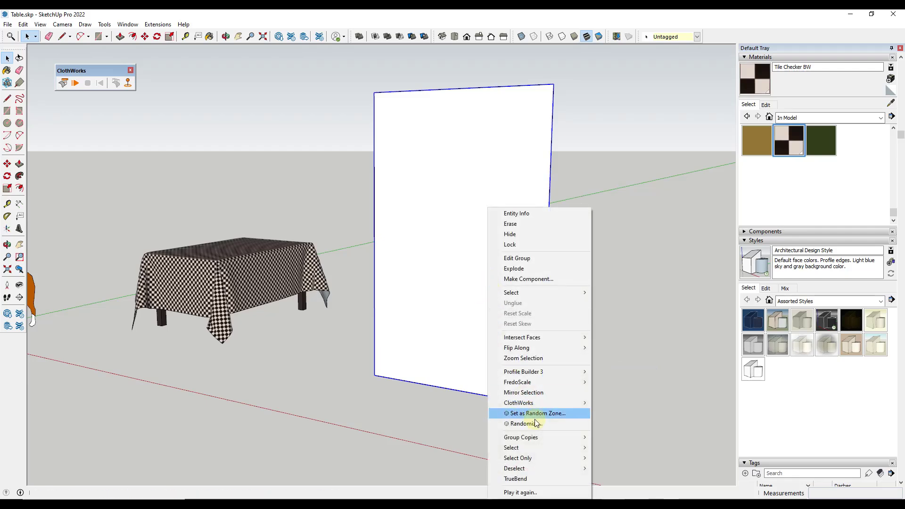
mouse_move(536, 404)
mouse_move(616, 447)
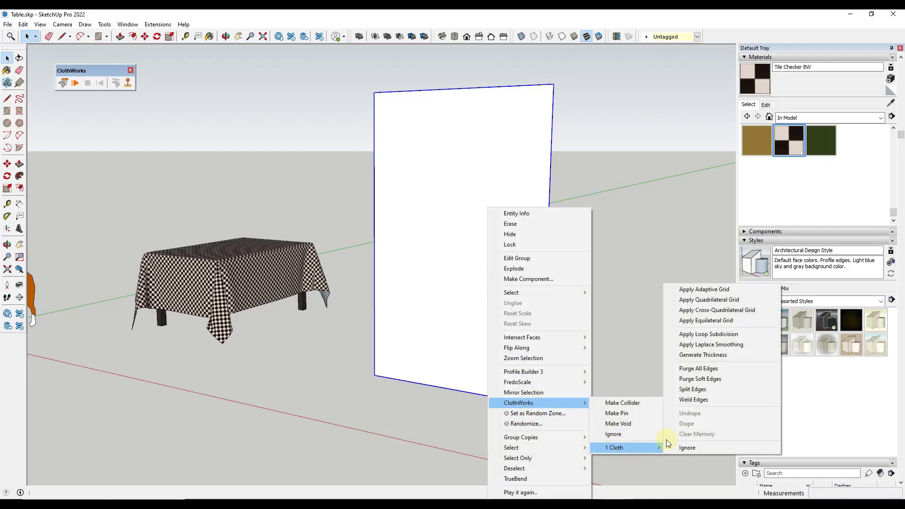
click(724, 302)
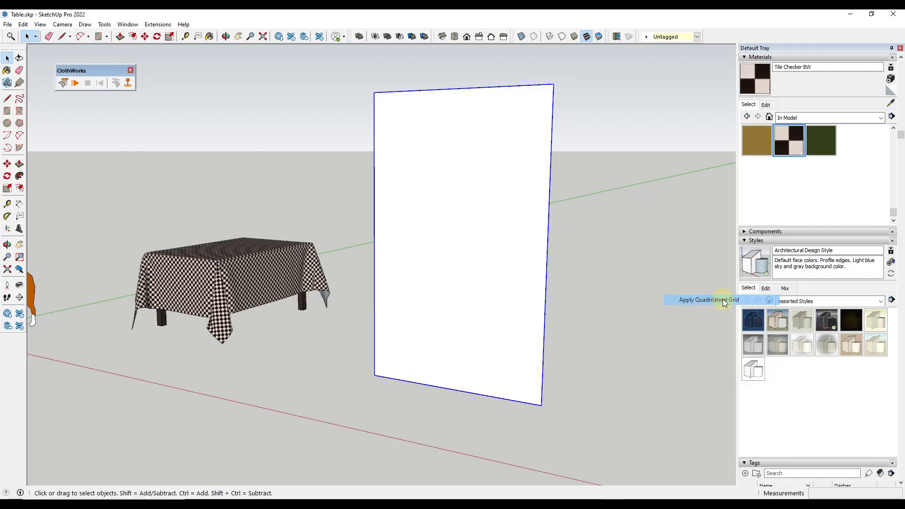
text(6000)
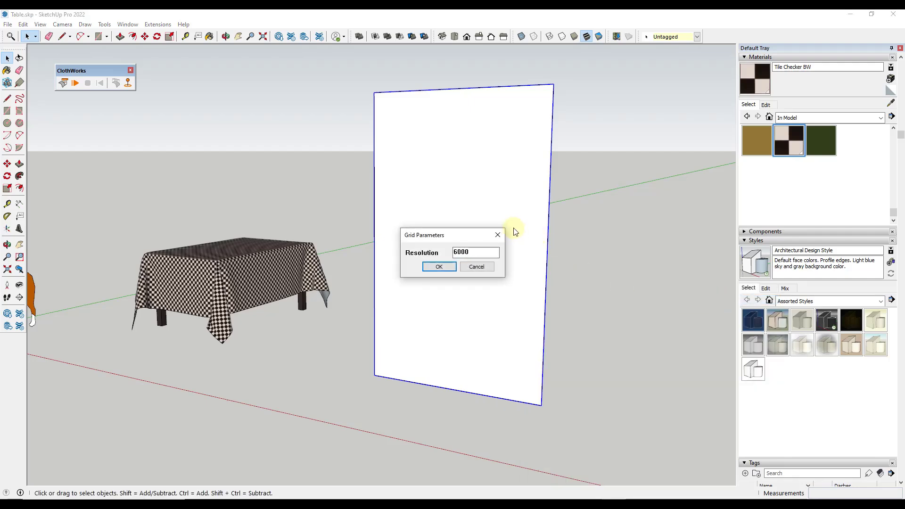
key(Return)
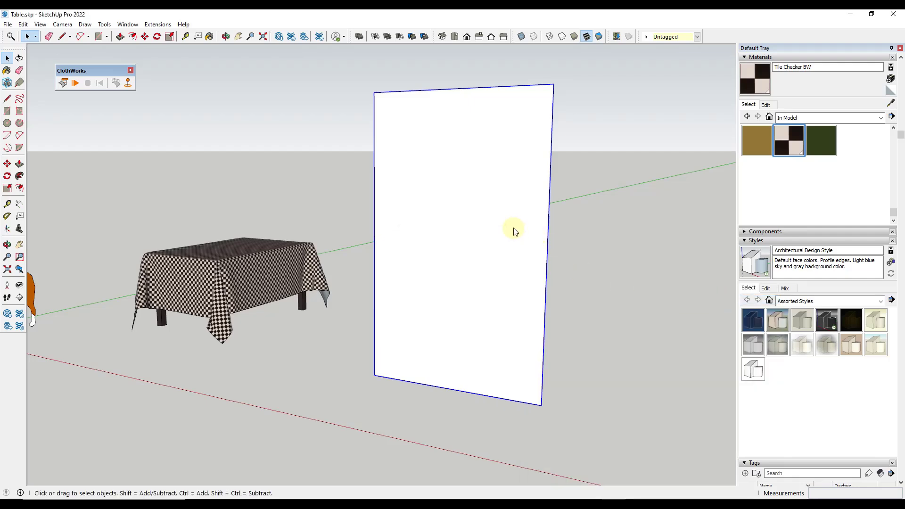
Step: Show hidden geometry to inspect the grid on the upright cloth, and hide it again
scroll(539, 188, up, 2)
scroll(481, 160, down, 1)
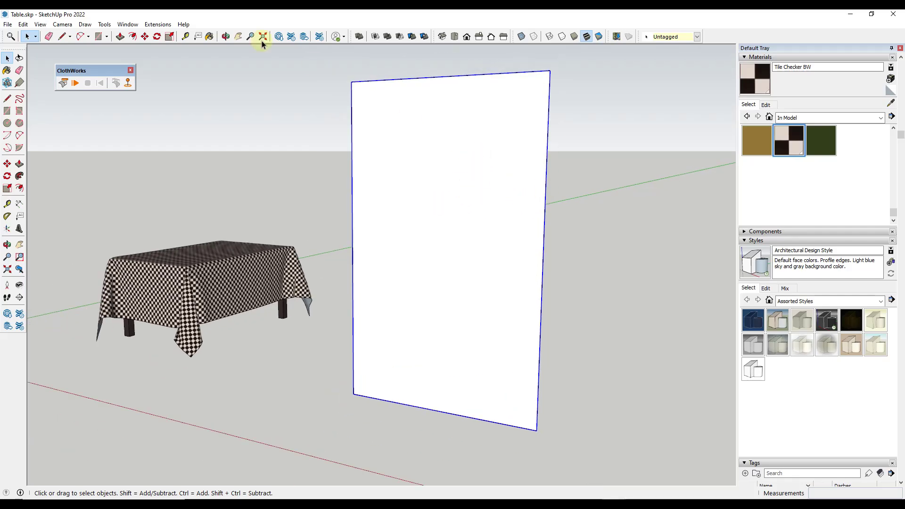
click(23, 24)
mouse_move(43, 27)
click(69, 58)
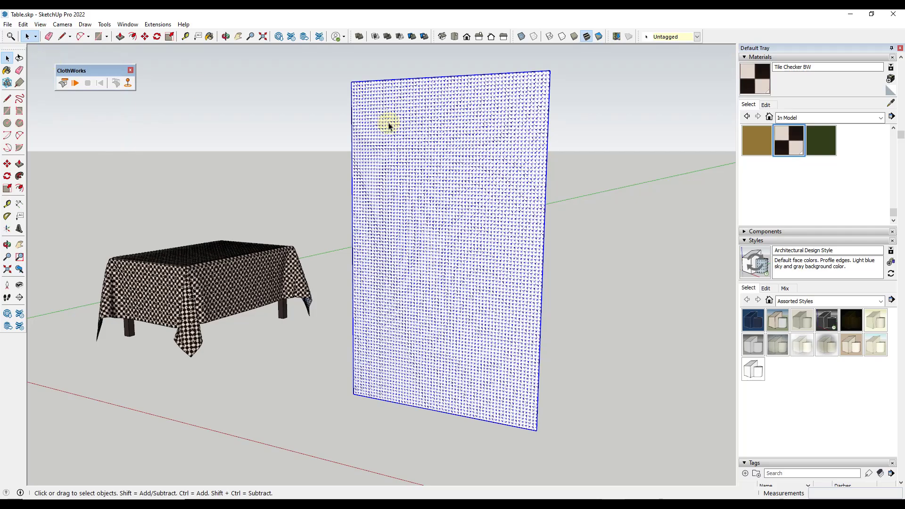
click(62, 24)
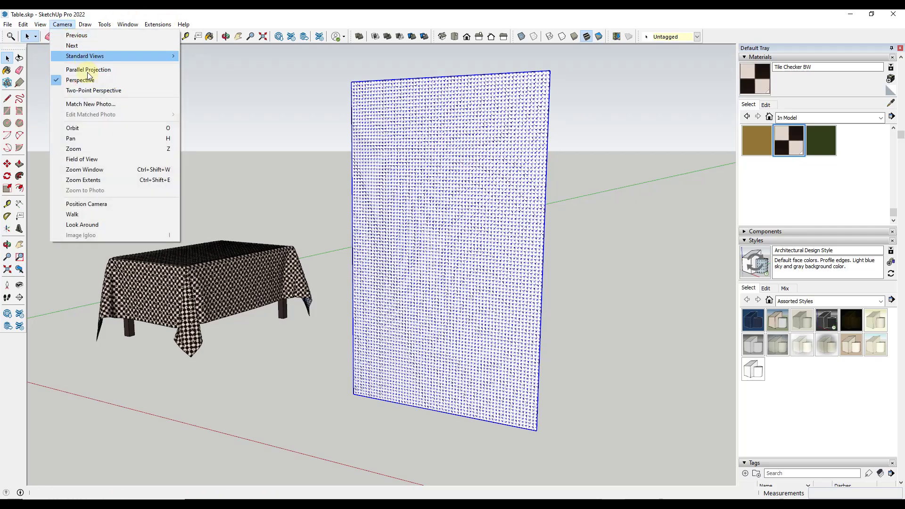
mouse_move(40, 24)
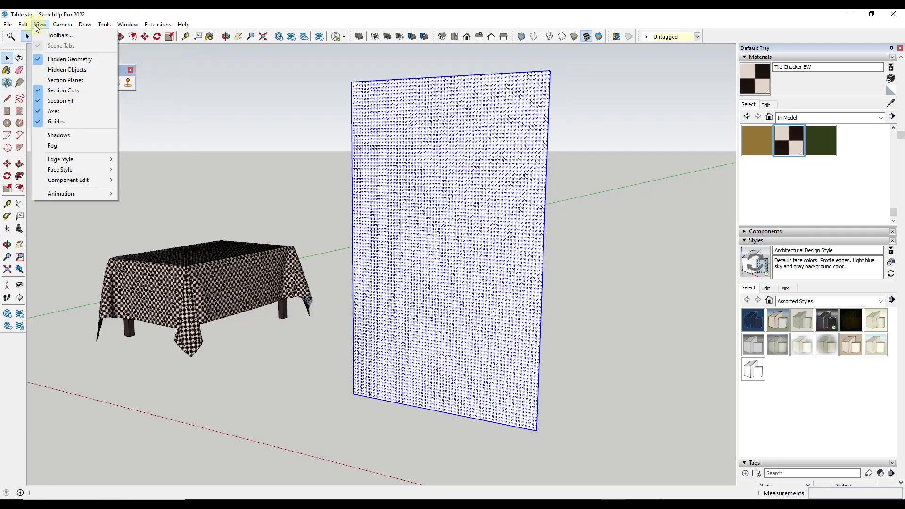
click(70, 59)
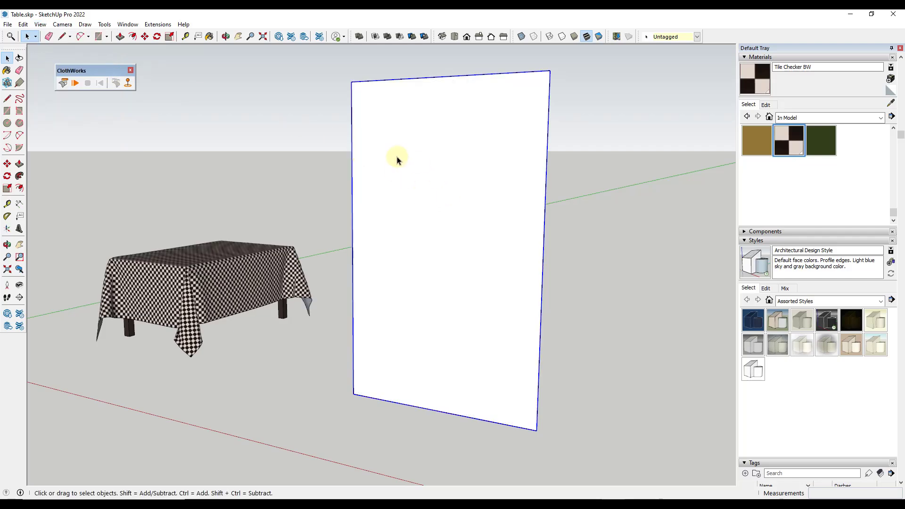
Step: Place a ClothWorks pin at each of the two upper corners of the upright cloth
middle_drag(401, 157, 438, 164)
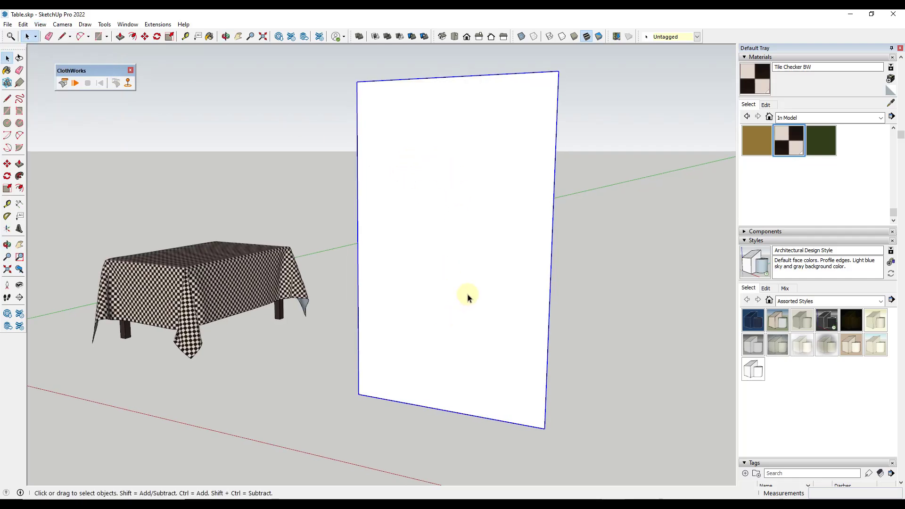
scroll(471, 295, down, 5)
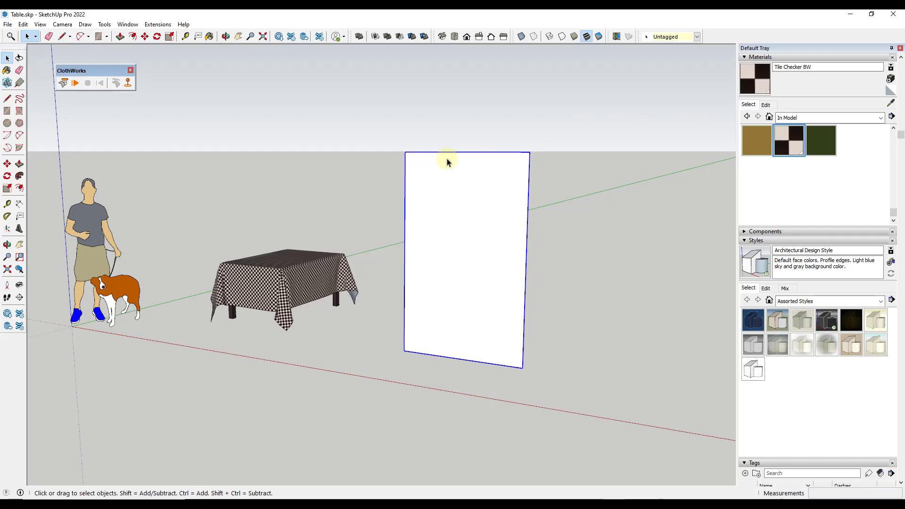
scroll(533, 138, up, 2)
scroll(528, 146, up, 3)
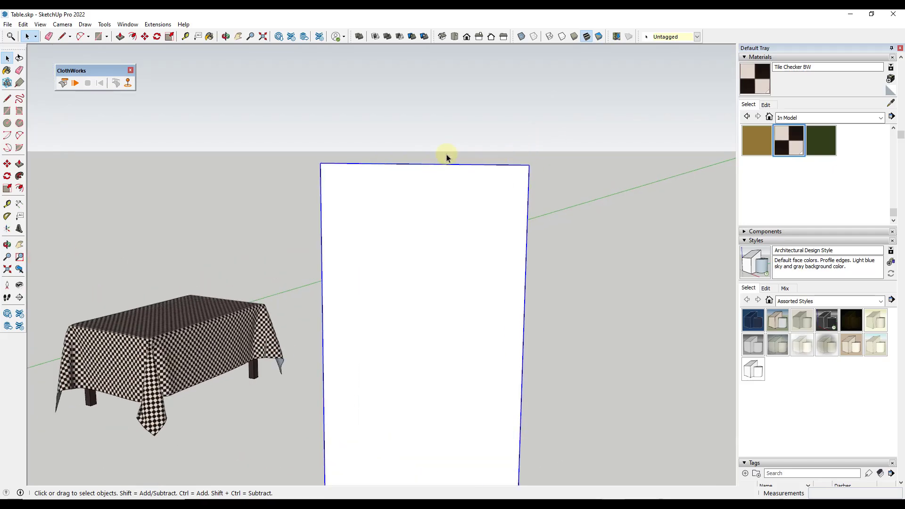
click(128, 84)
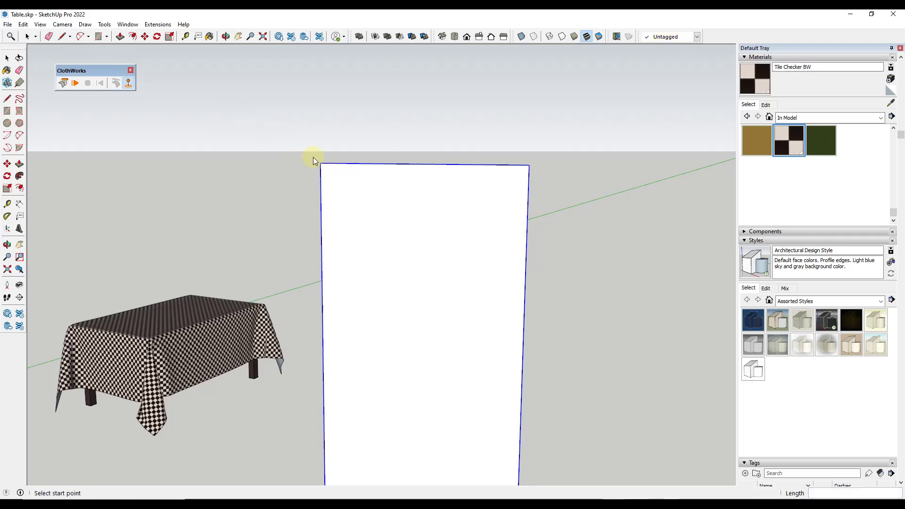
click(318, 131)
scroll(330, 156, up, 1)
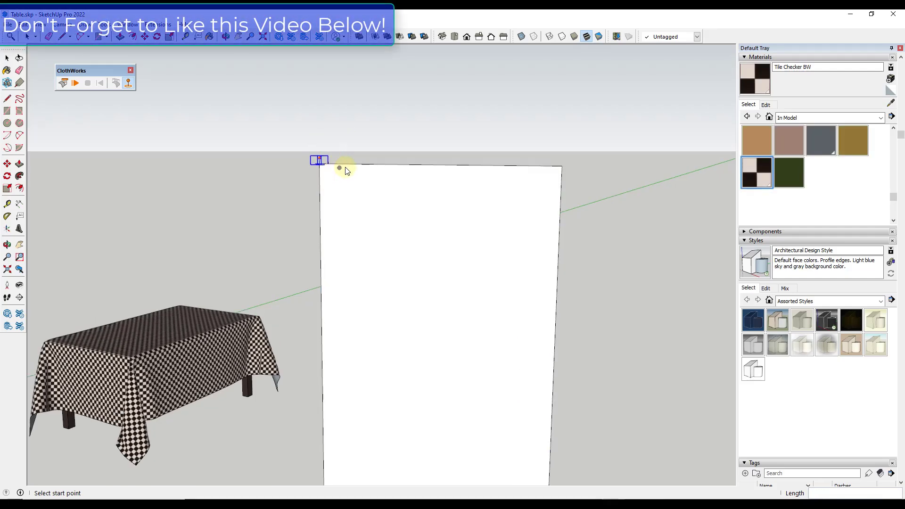
click(561, 166)
middle_drag(485, 188, 527, 174)
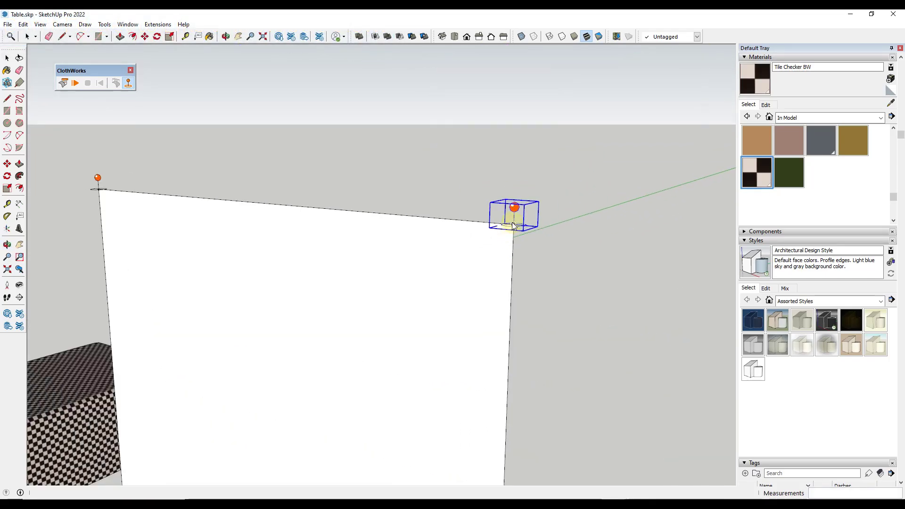
middle_drag(514, 222, 452, 301)
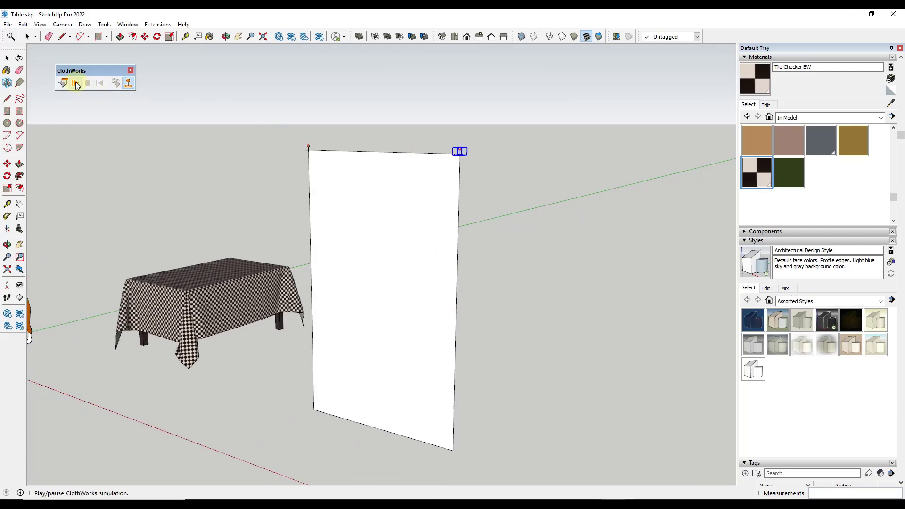
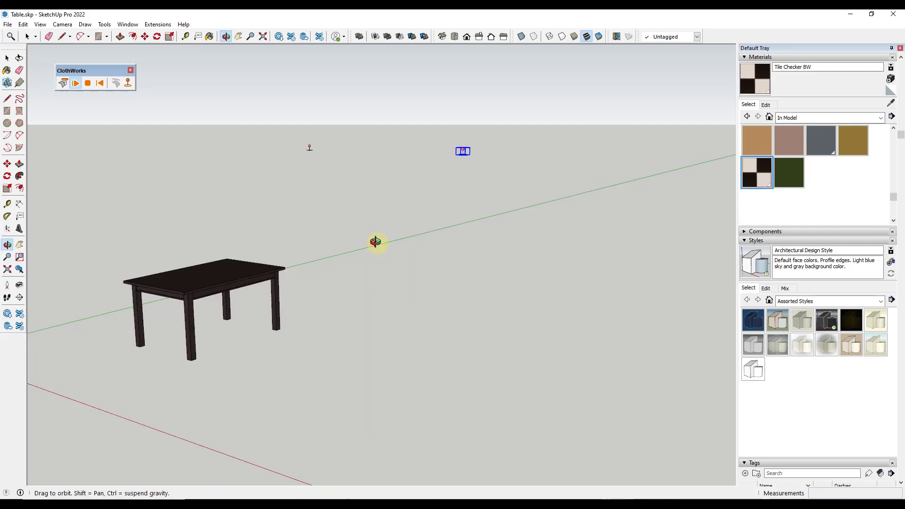
scroll(375, 242, up, 2)
scroll(455, 155, up, 1)
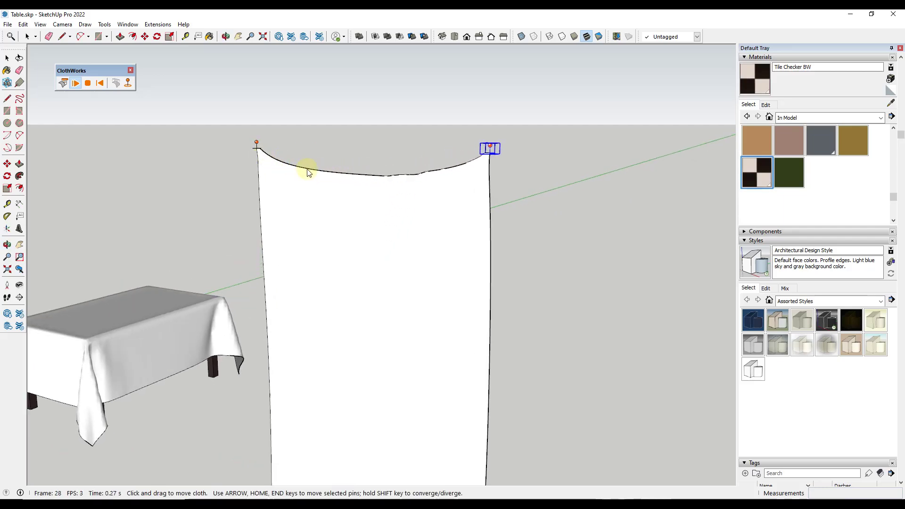
key(Escape)
Step: Start the simulation for only the selected pinned cloth and open the ClothWorks cloth settings
scroll(405, 166, down, 1)
scroll(451, 109, down, 1)
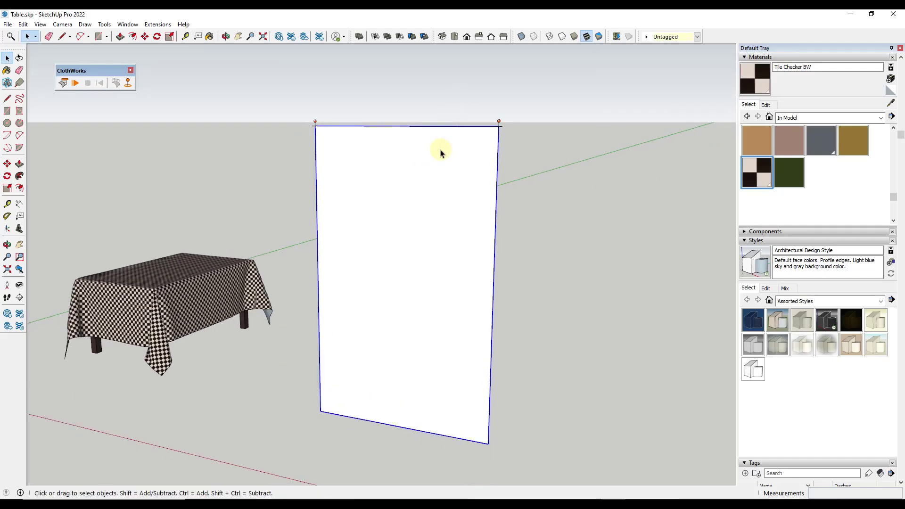
click(75, 83)
click(479, 280)
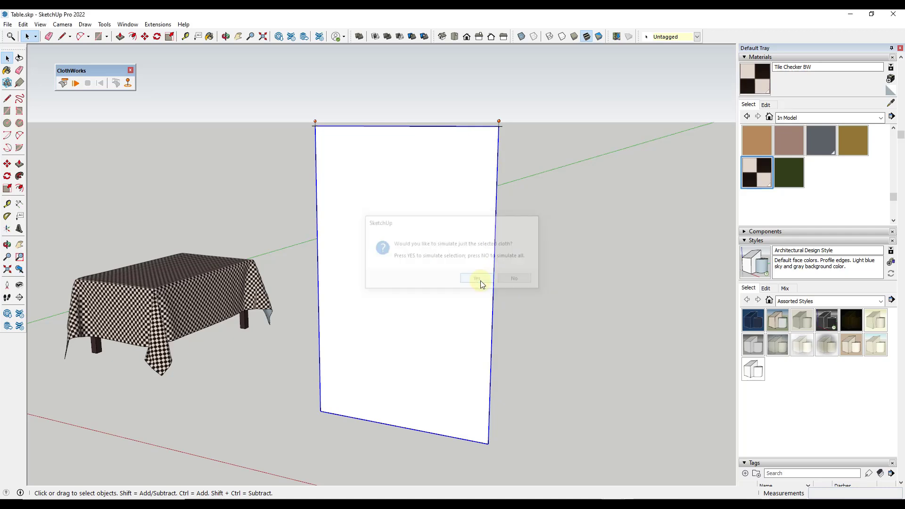
click(63, 83)
click(649, 75)
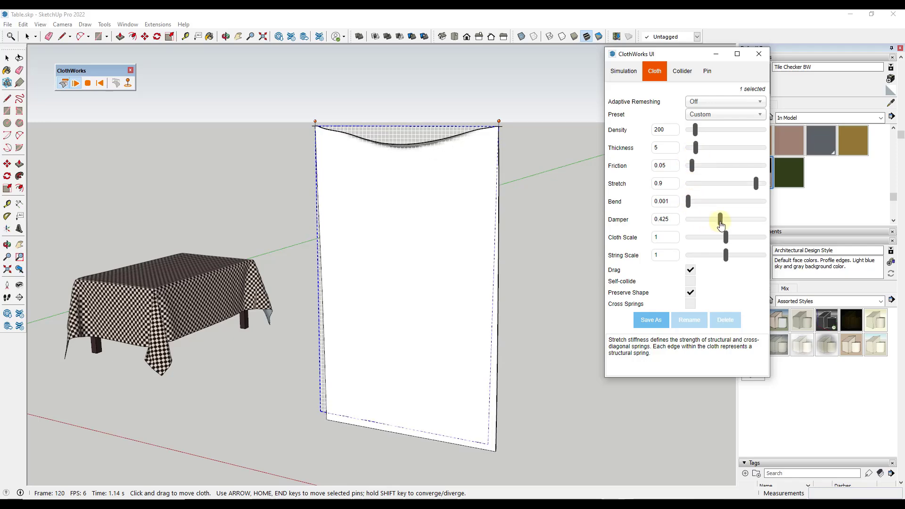
Step: Set the pinned cloth's damper to 0.281 and reset the simulation
drag(720, 225, 710, 219)
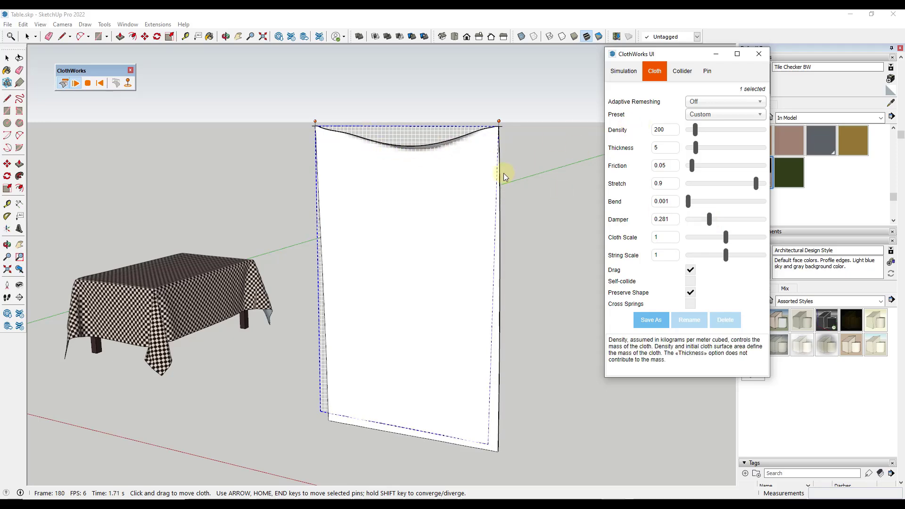
click(100, 84)
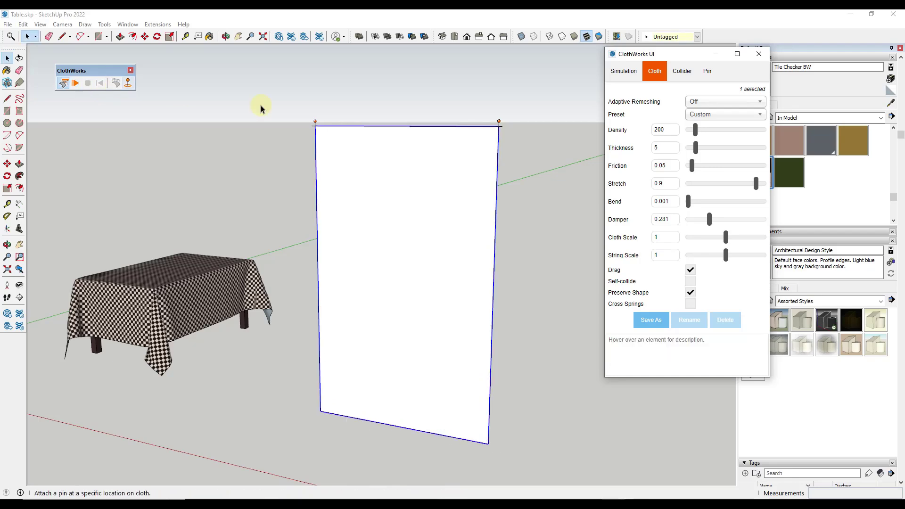
Step: Place three spaced ClothWorks pins along the cloth's upper edge between the two corner pins
scroll(438, 131, up, 3)
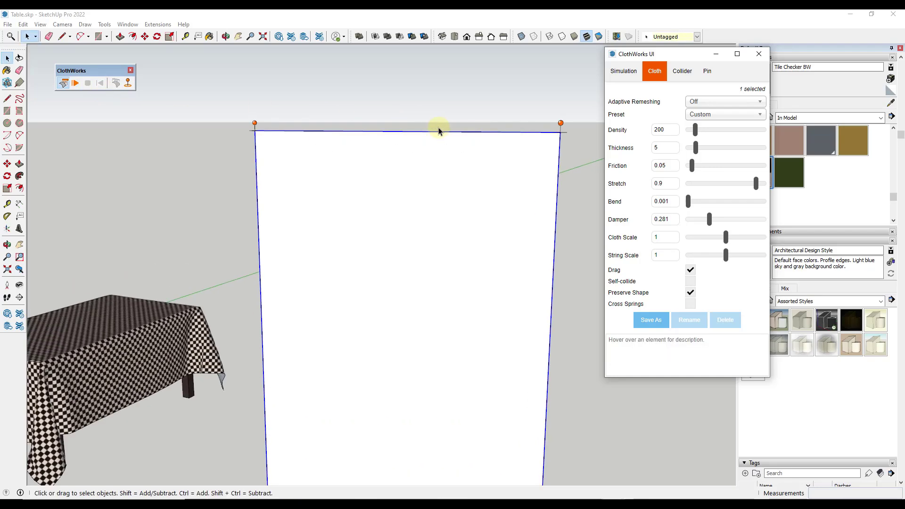
click(129, 84)
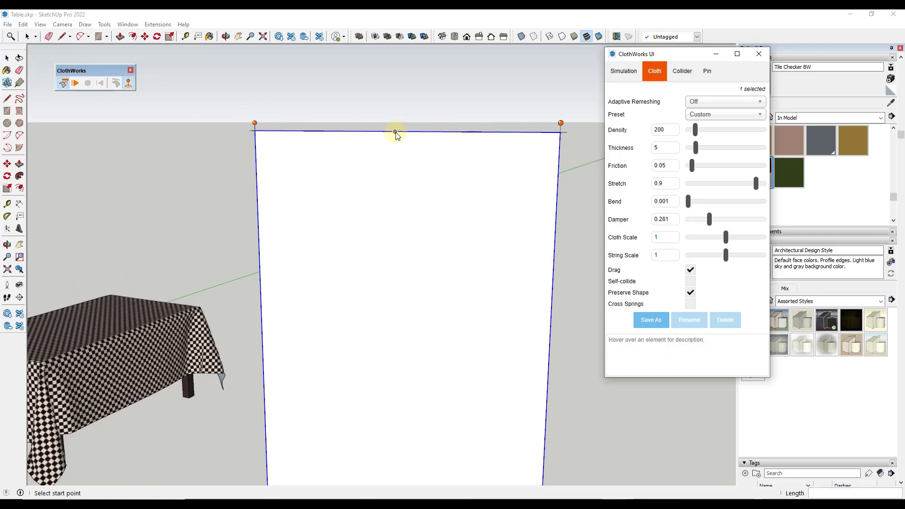
click(328, 131)
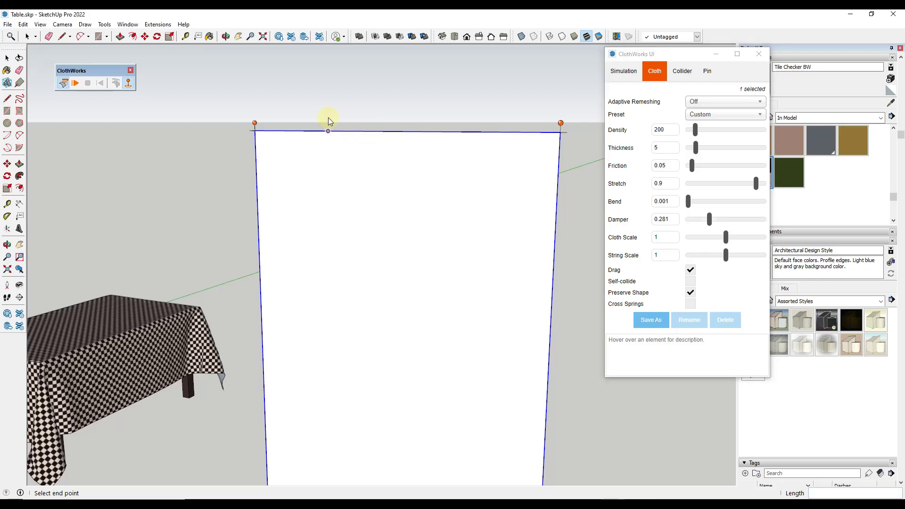
click(400, 130)
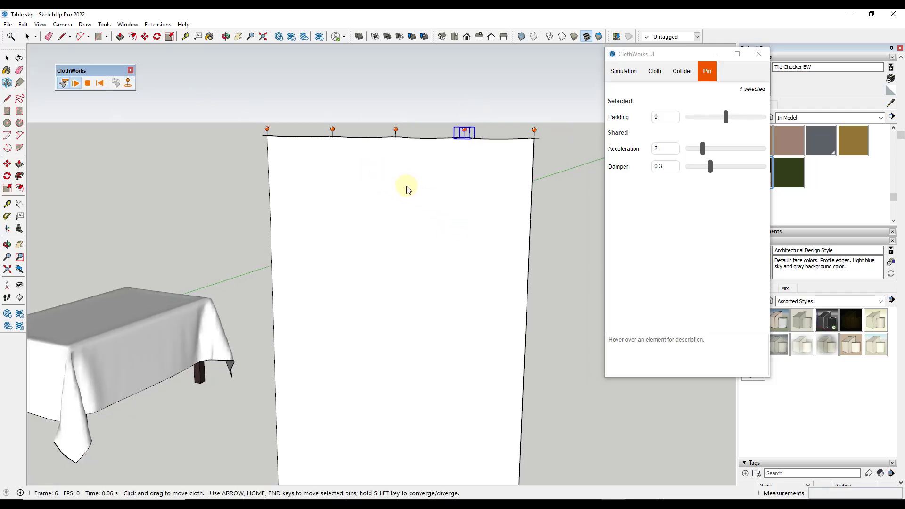
Step: With the simulation running, select the middle pin and the two pins to its right on the cloth's upper edge
scroll(409, 189, down, 1)
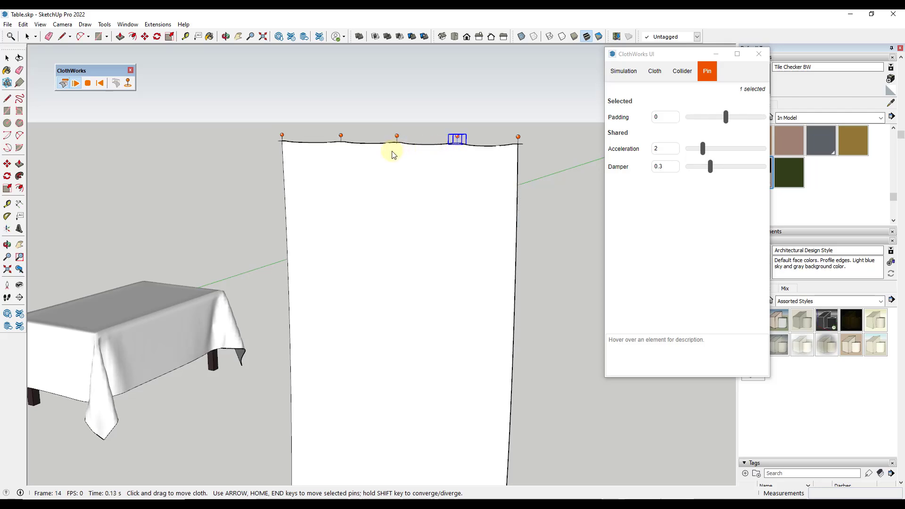
scroll(485, 182, down, 2)
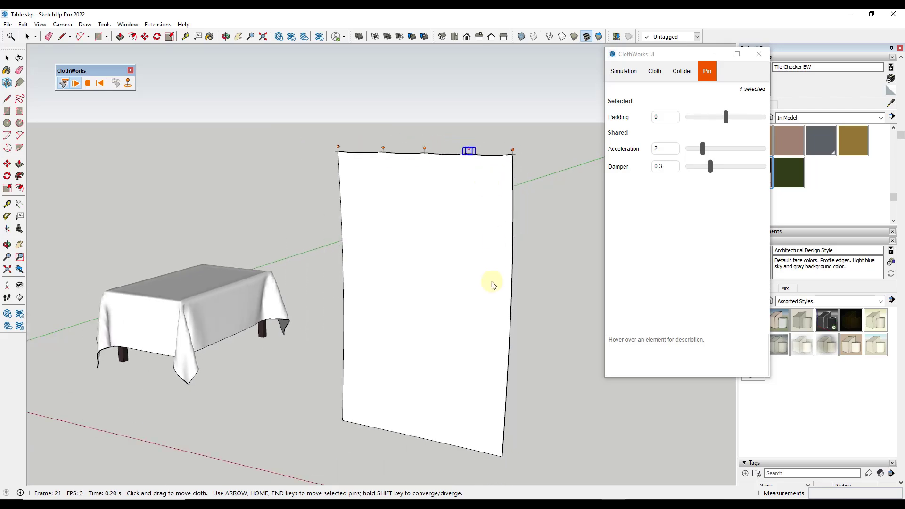
scroll(491, 297, up, 2)
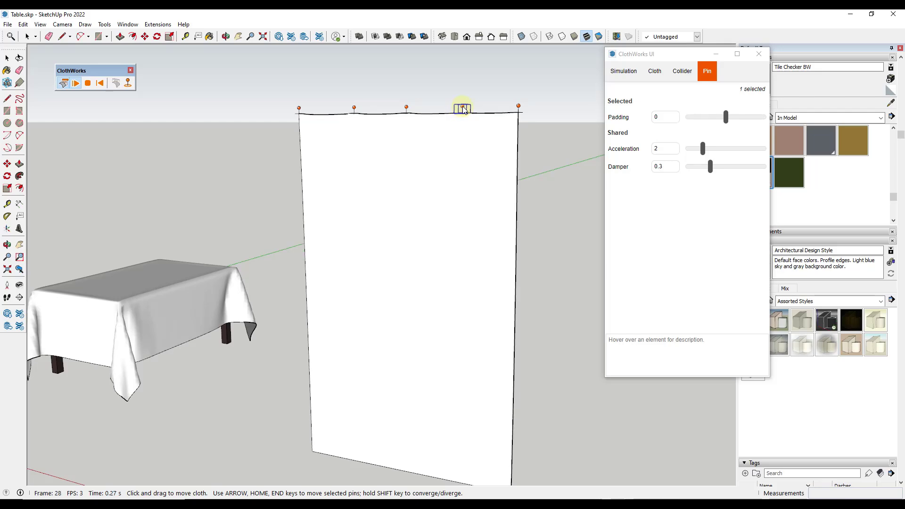
click(461, 109)
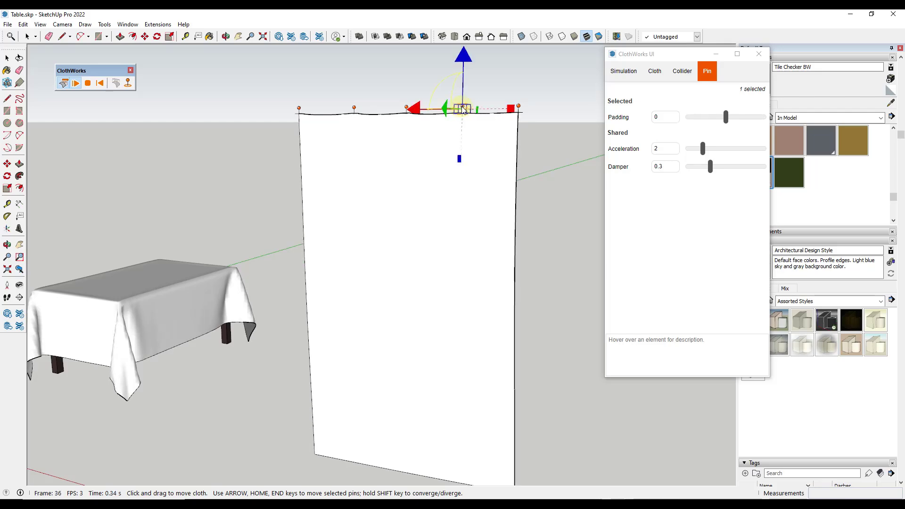
middle_drag(472, 152, 463, 169)
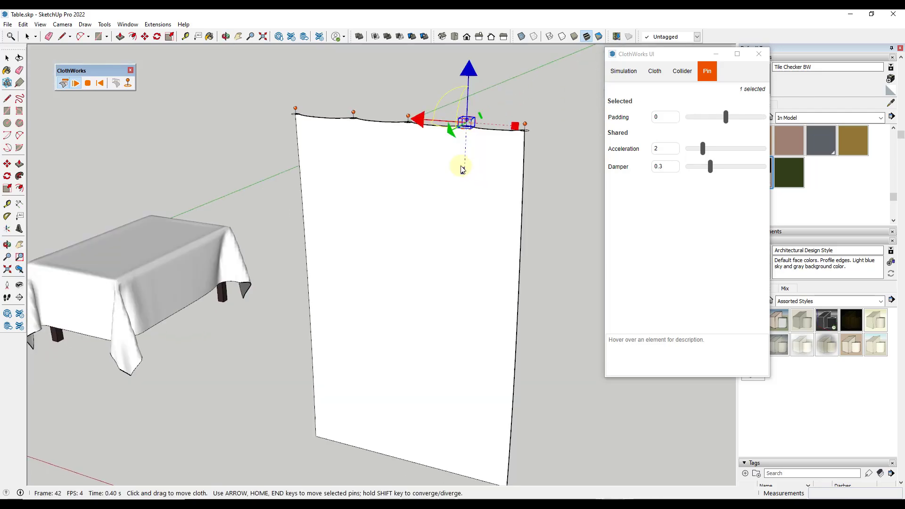
drag(546, 154, 542, 156)
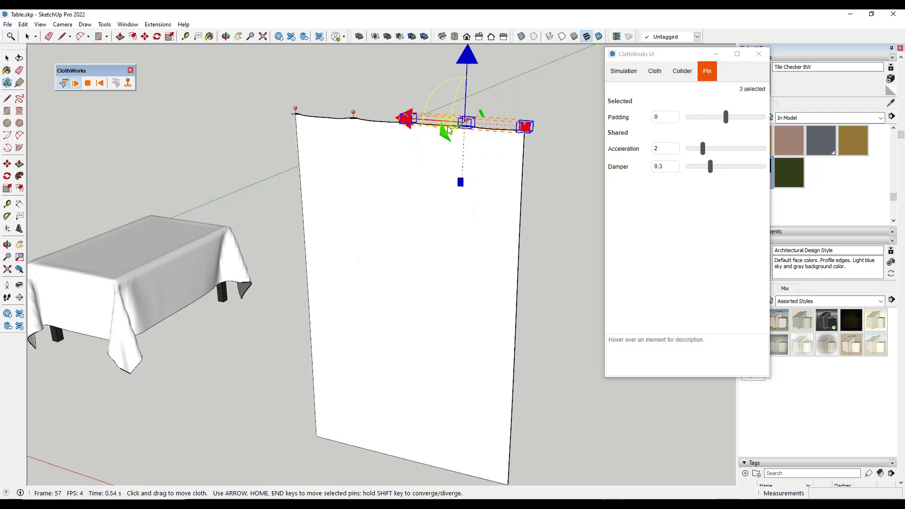
Step: Slide the three selected pins along the red axis toward the other pins, and move them partly back
middle_drag(448, 131, 472, 152)
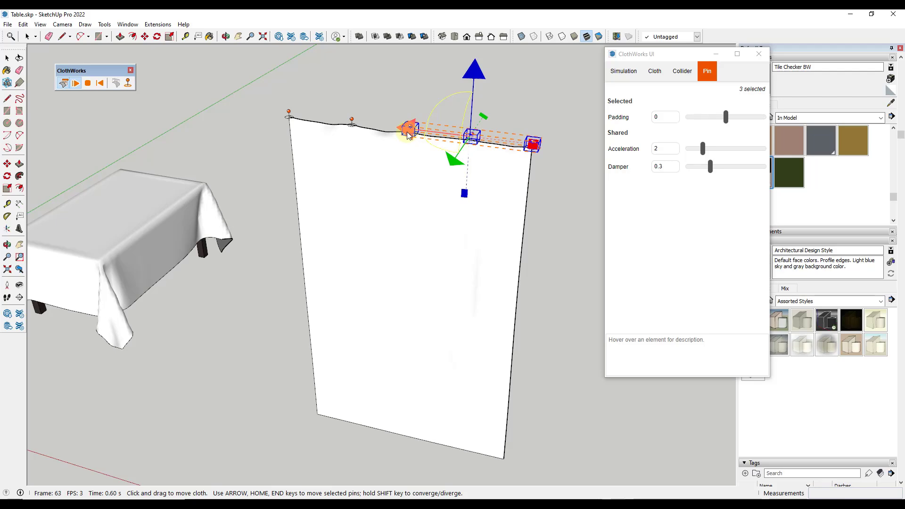
drag(401, 134, 383, 134)
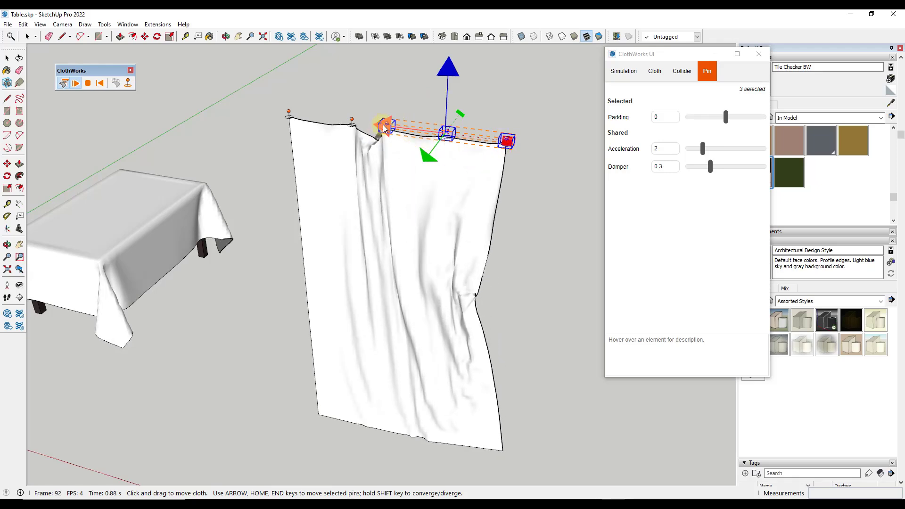
drag(384, 128, 400, 127)
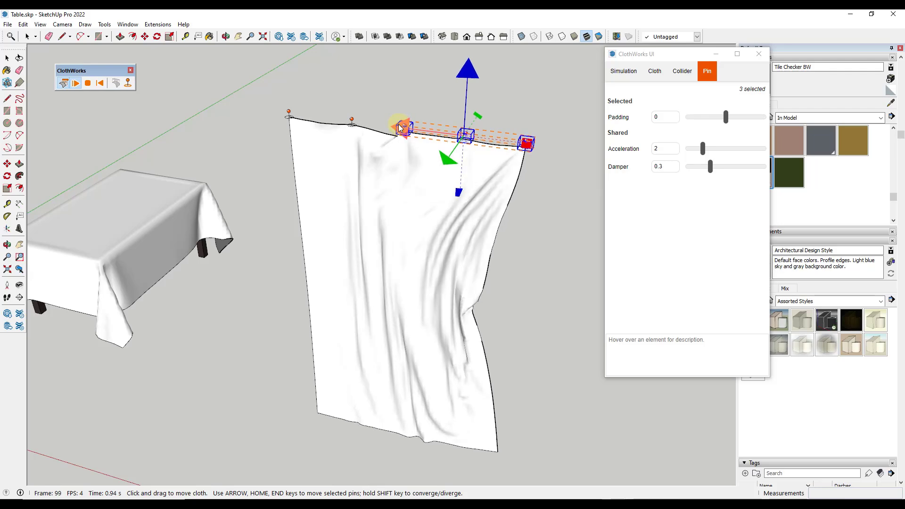
Step: Select all five pins, scale them closer together along the red axis to gather the cloth, and reset the simulation
drag(262, 85, 547, 170)
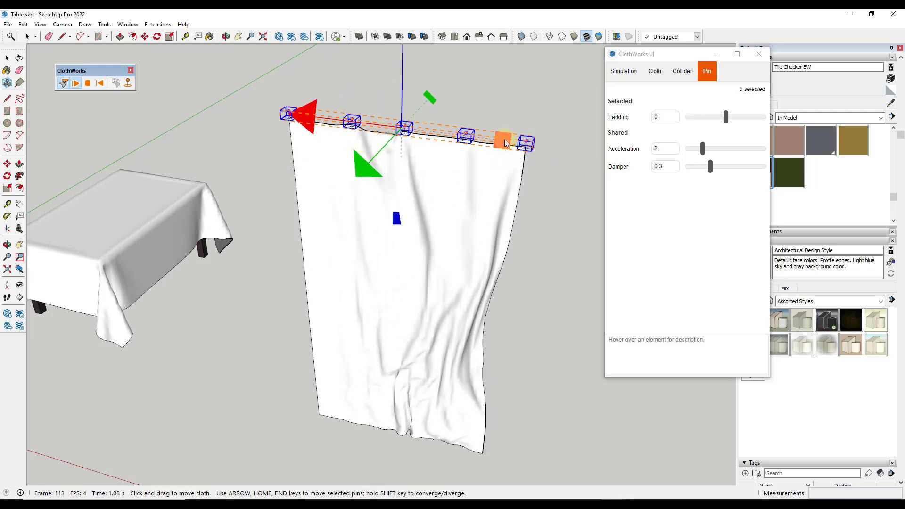
shift+drag(504, 139, 464, 166)
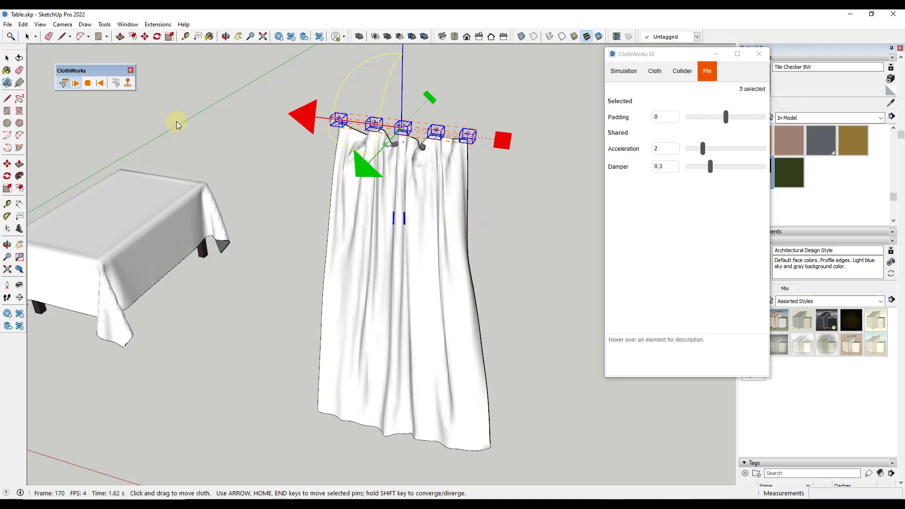
click(99, 83)
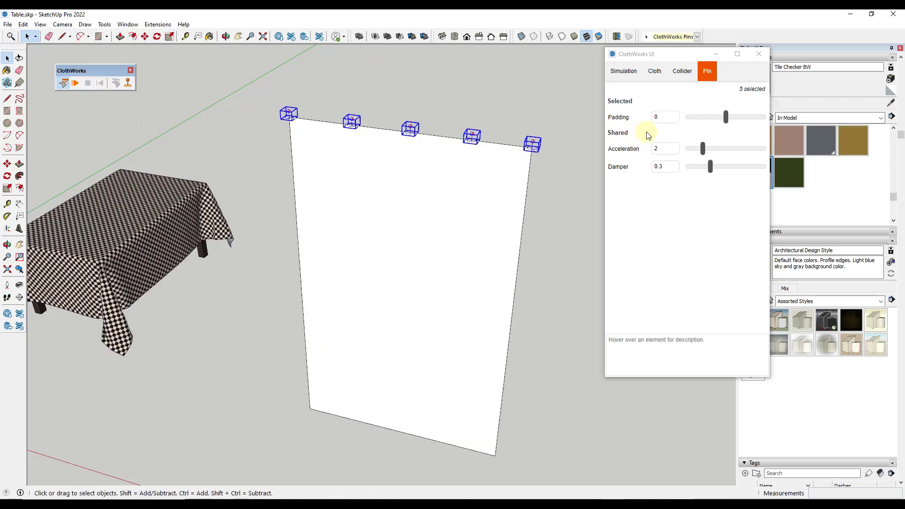
Step: Review the simulation and cloth settings, restart the simulation, and scale all five pins symmetrically inward along the red axis
click(631, 78)
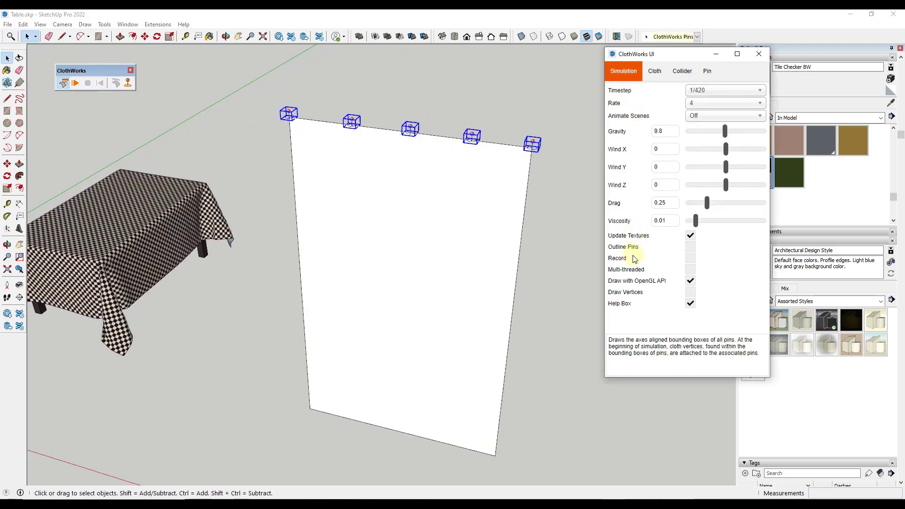
click(655, 71)
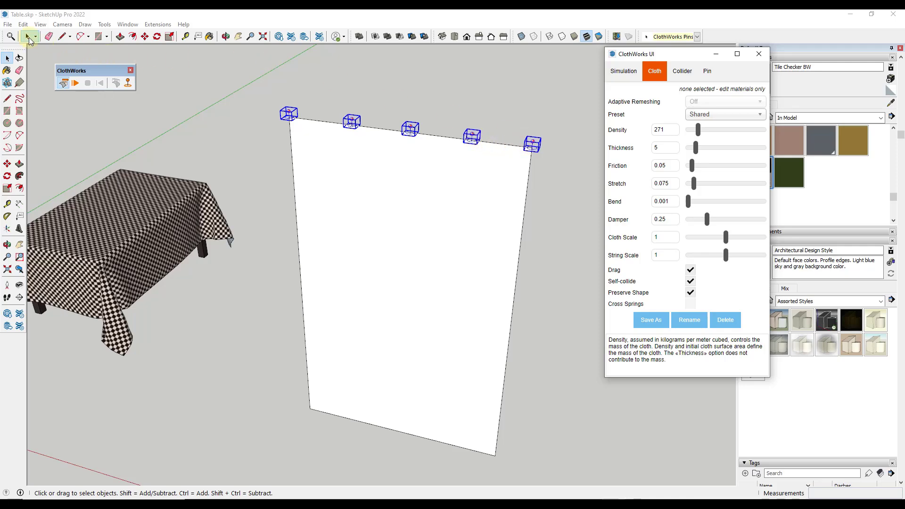
click(28, 37)
key(s)
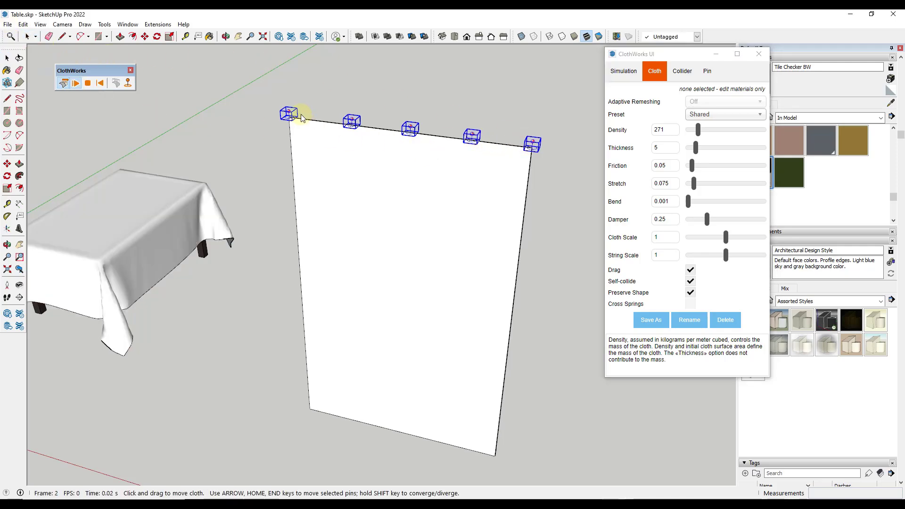
drag(258, 90, 546, 175)
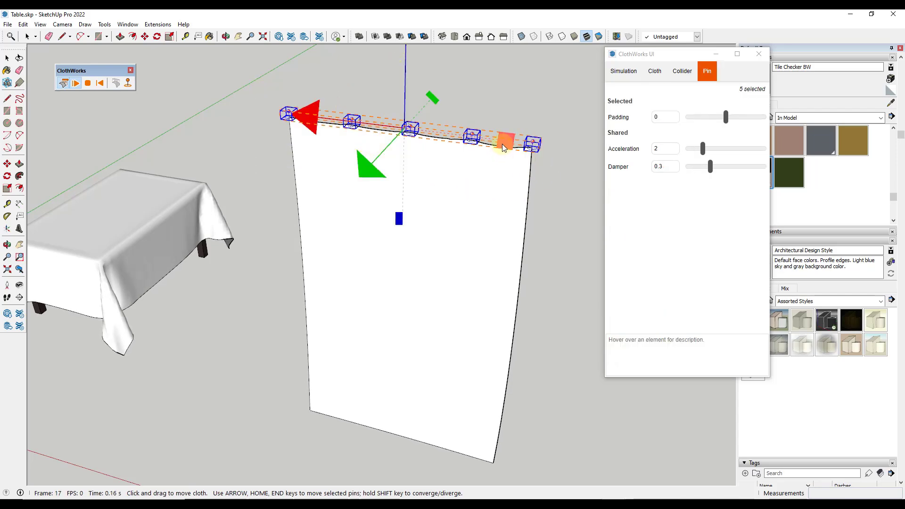
shift+drag(502, 145, 423, 151)
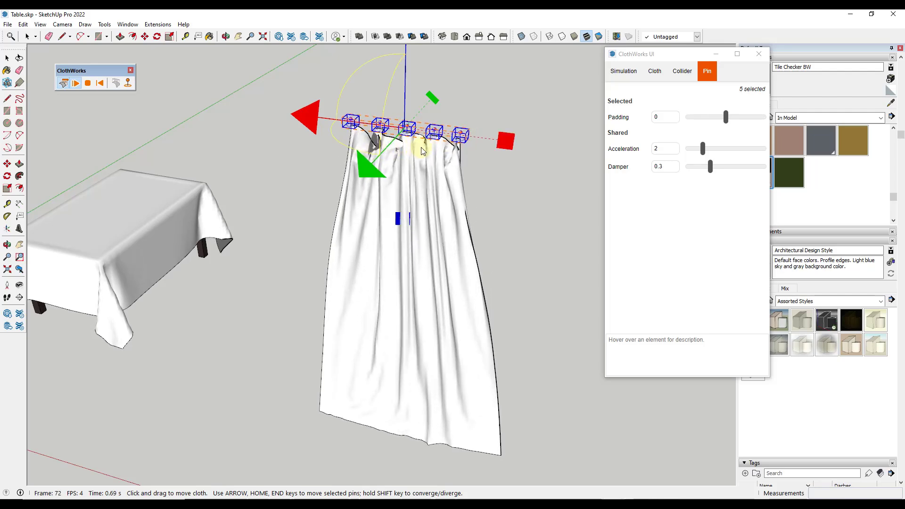
Step: Try the Cotton preset on the gathered cloth while it simulates, and reset the simulation
click(654, 71)
click(707, 116)
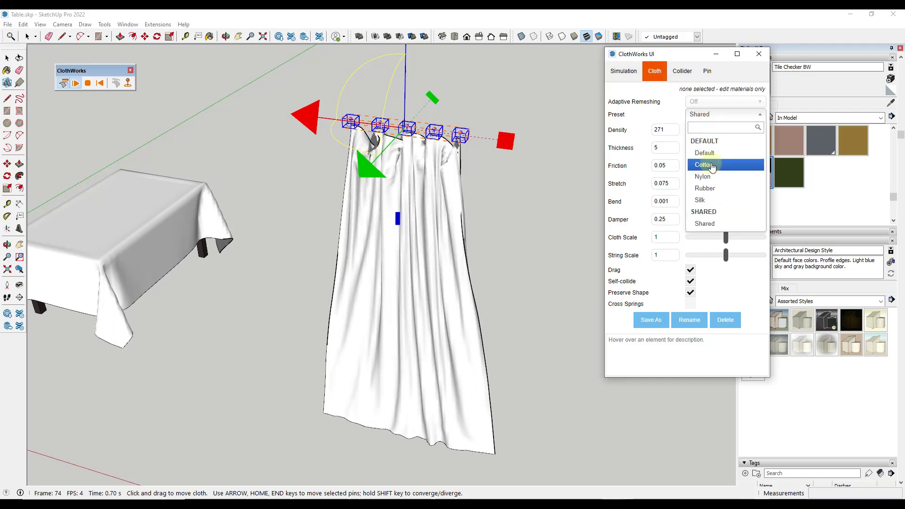
click(704, 165)
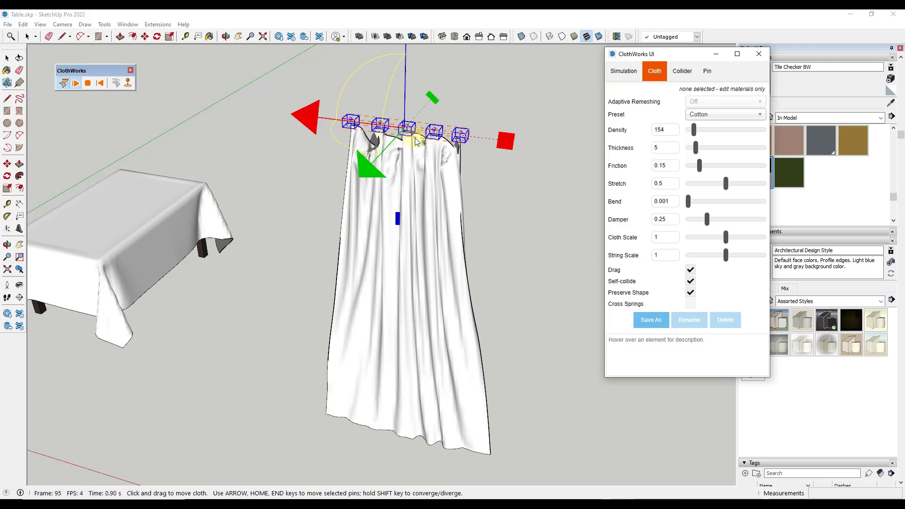
click(108, 92)
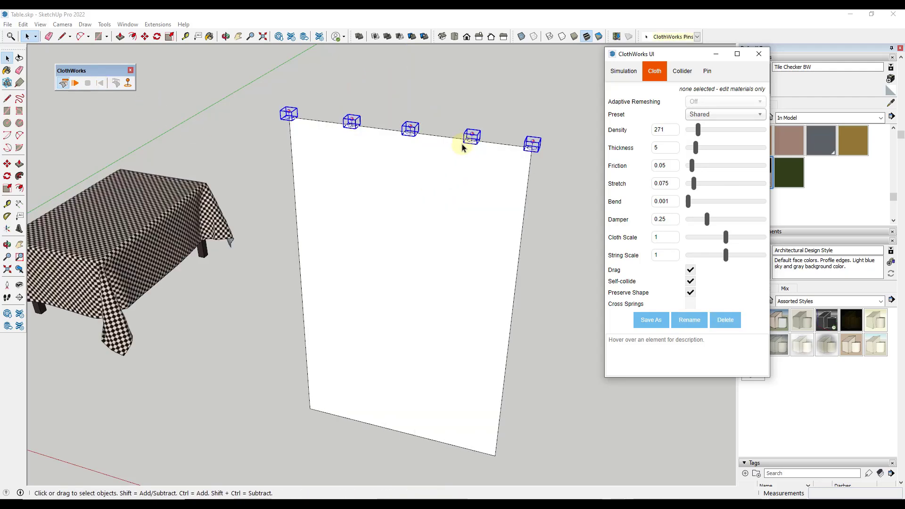
Step: Choose the Cotton preset, rerun the simulation, and gather the cloth into a curtain by scaling all five pins inward
click(703, 114)
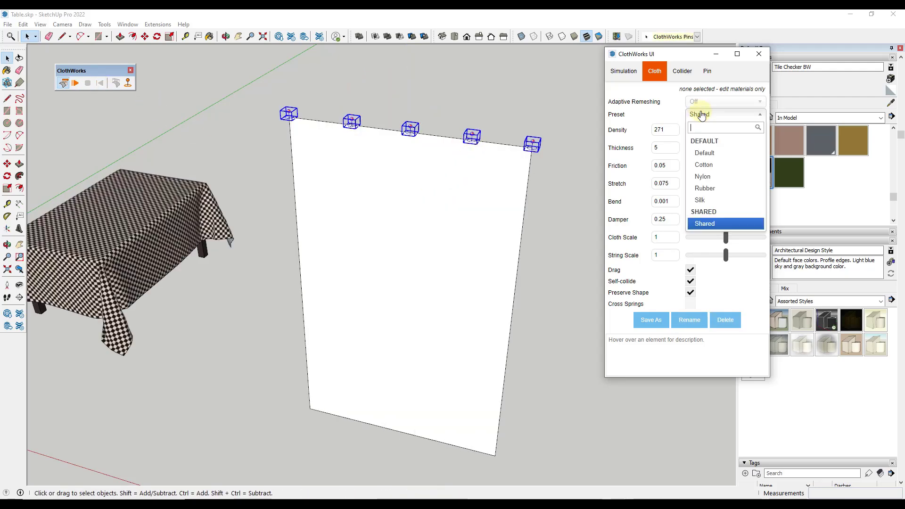
click(703, 164)
key(space)
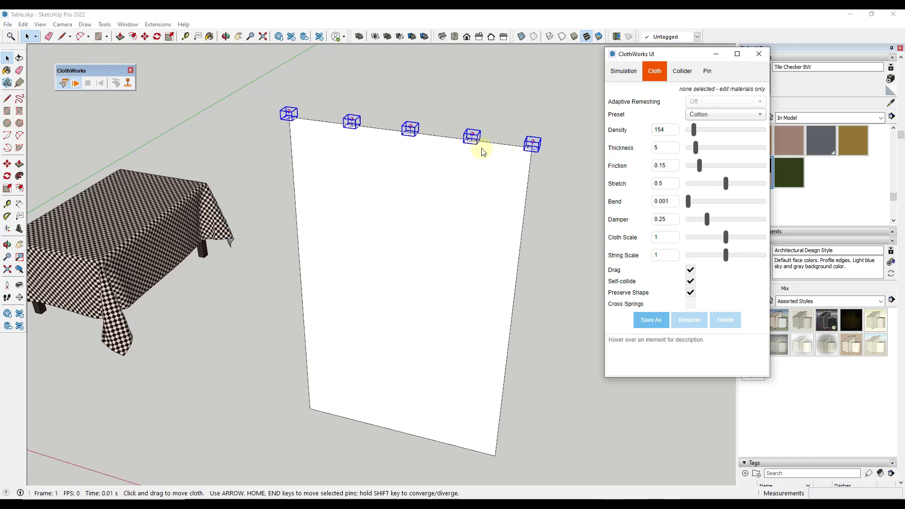
middle_drag(468, 139, 467, 272)
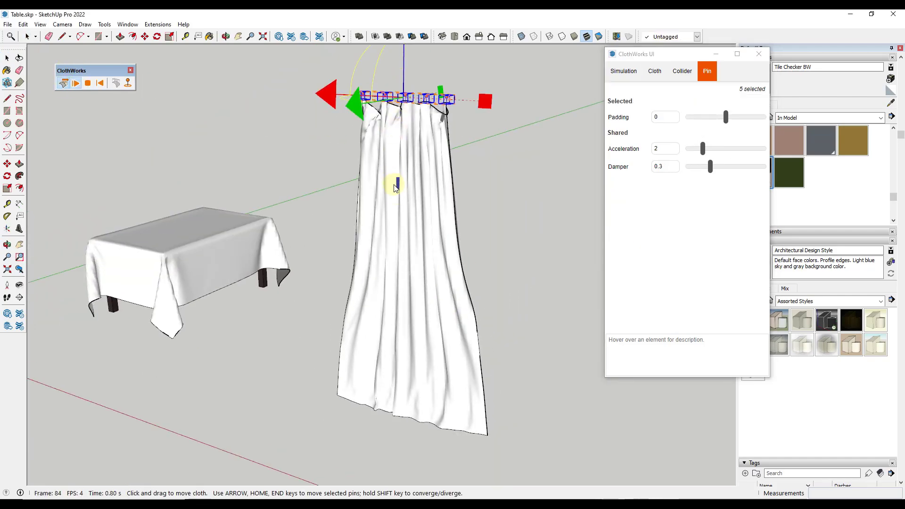